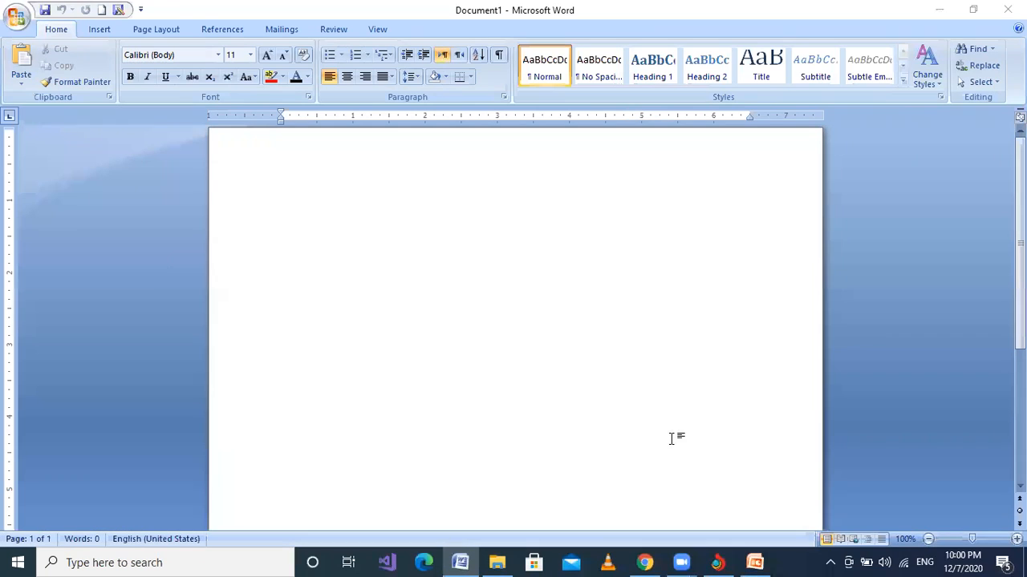
# Switch to Chrome and search Google for "iqbal history" in a new tab.
pyautogui.click(645, 562)
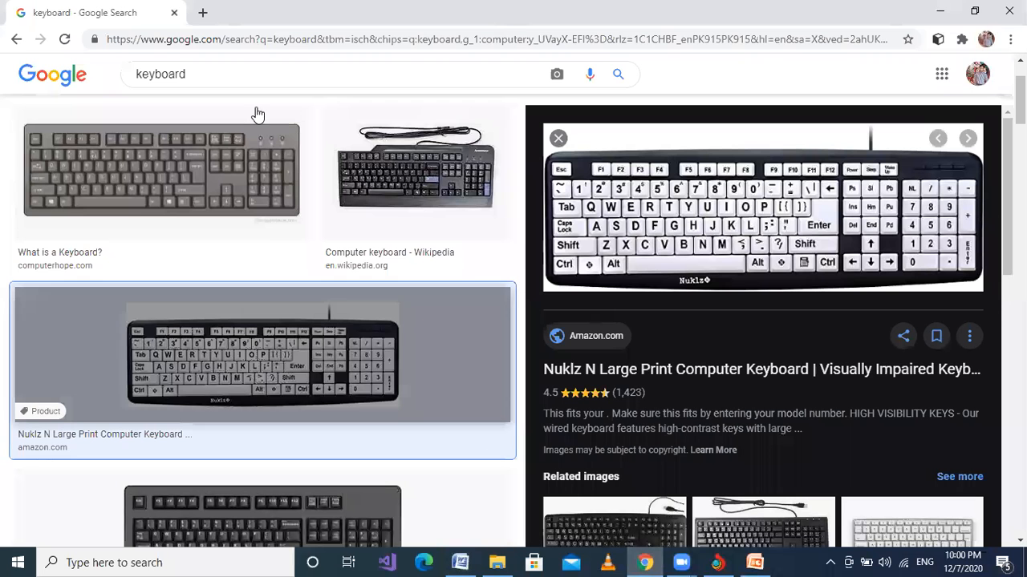
pyautogui.click(202, 12)
pyautogui.click(222, 34)
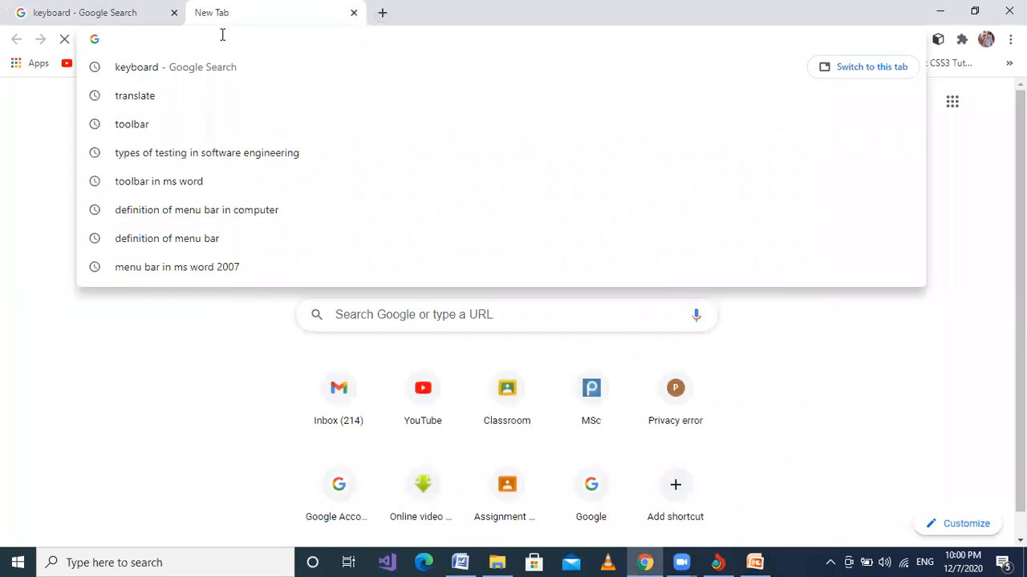
pyautogui.write('iqbal')
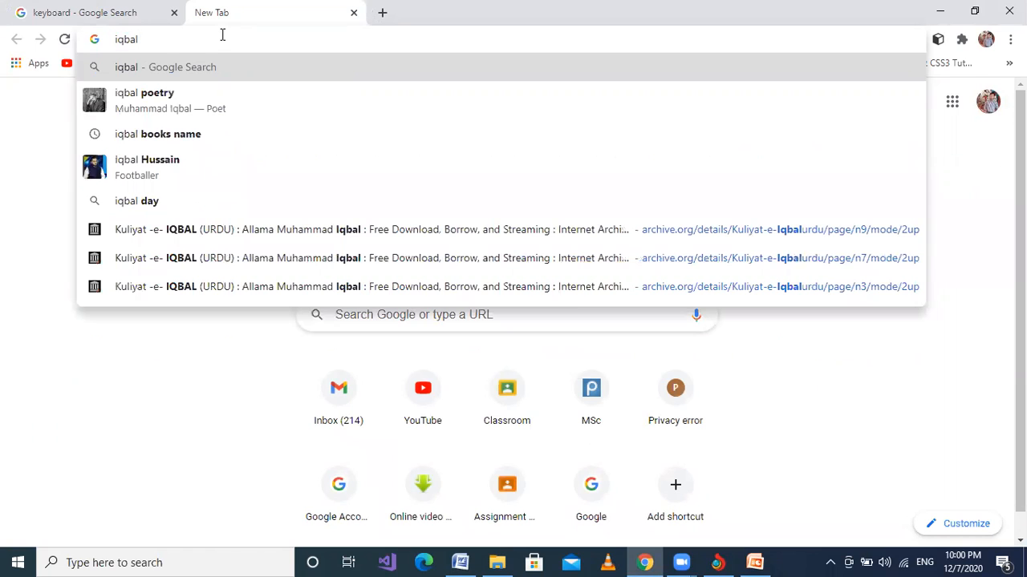
pyautogui.write(' hust')
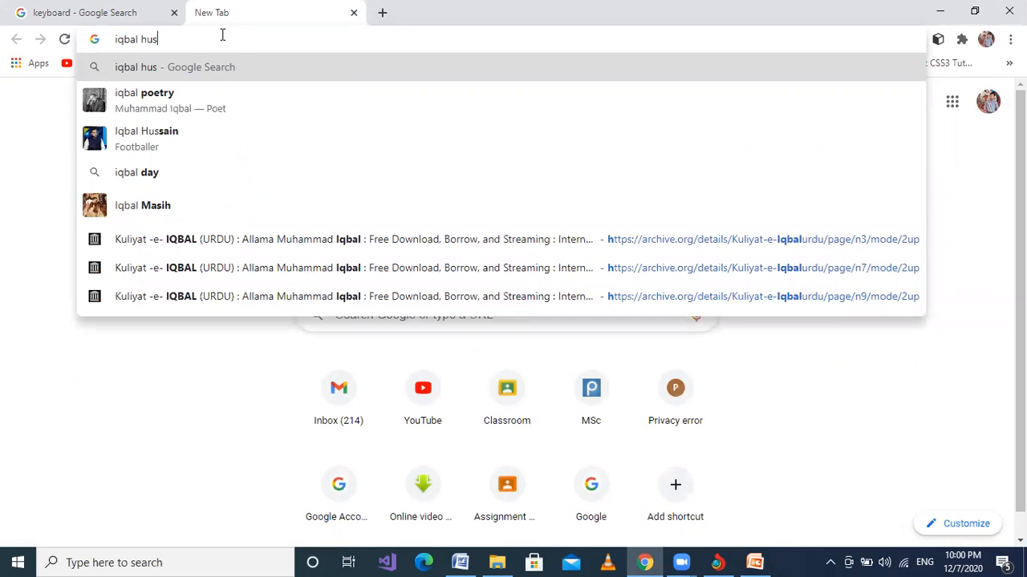
pyautogui.press('BackSpace')
pyautogui.press('BackSpace')
pyautogui.press('BackSpace')
pyautogui.write('istor')
pyautogui.press('Return')
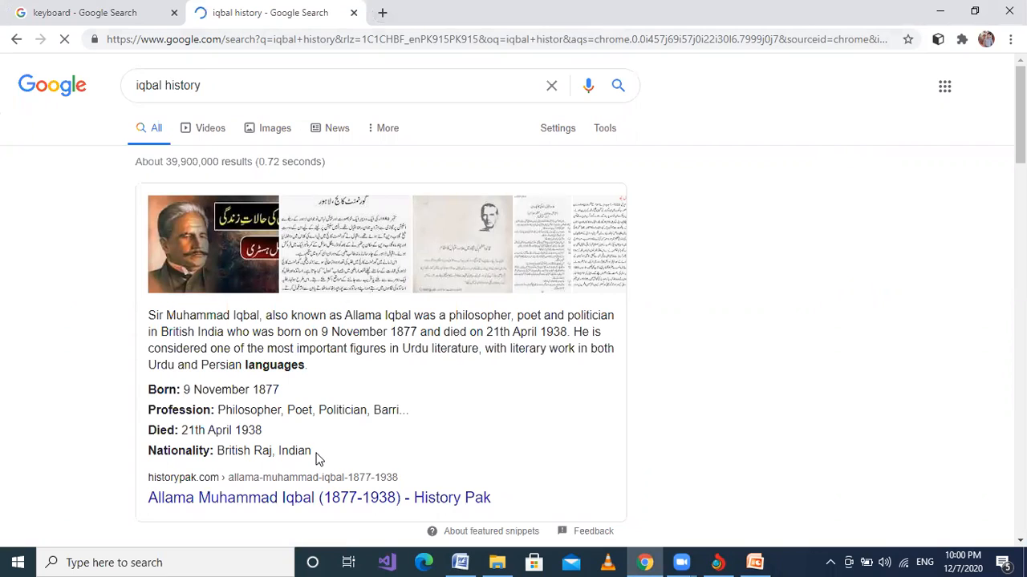
# Copy the featured biography text from the opening sentence through the Nationality line and paste it into the blank Word document.
pyautogui.moveTo(314, 454); pyautogui.dragTo(146, 314)
pyautogui.hotkey('ctrl', 'c')
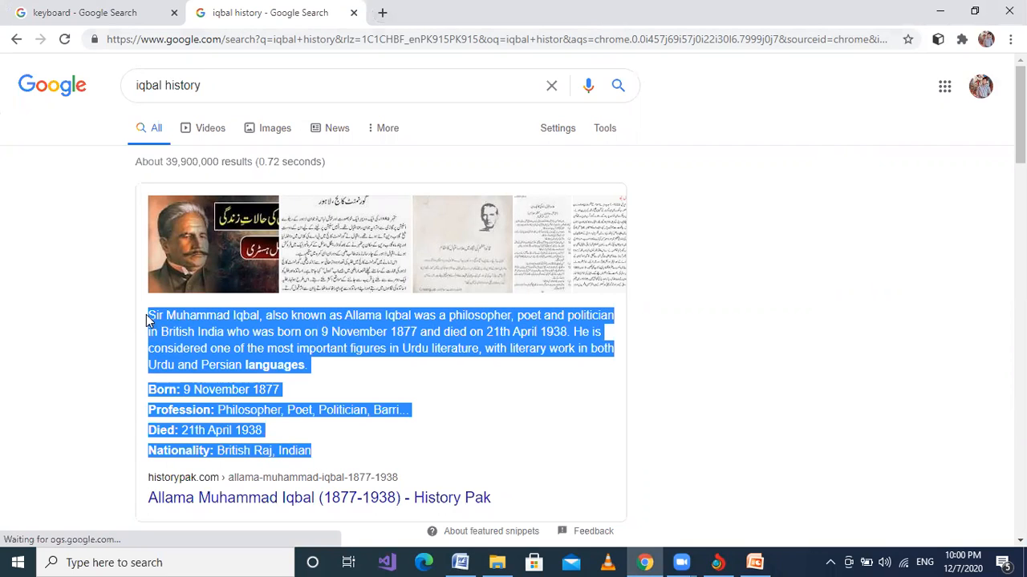
pyautogui.hotkey('alt', 'Tab')
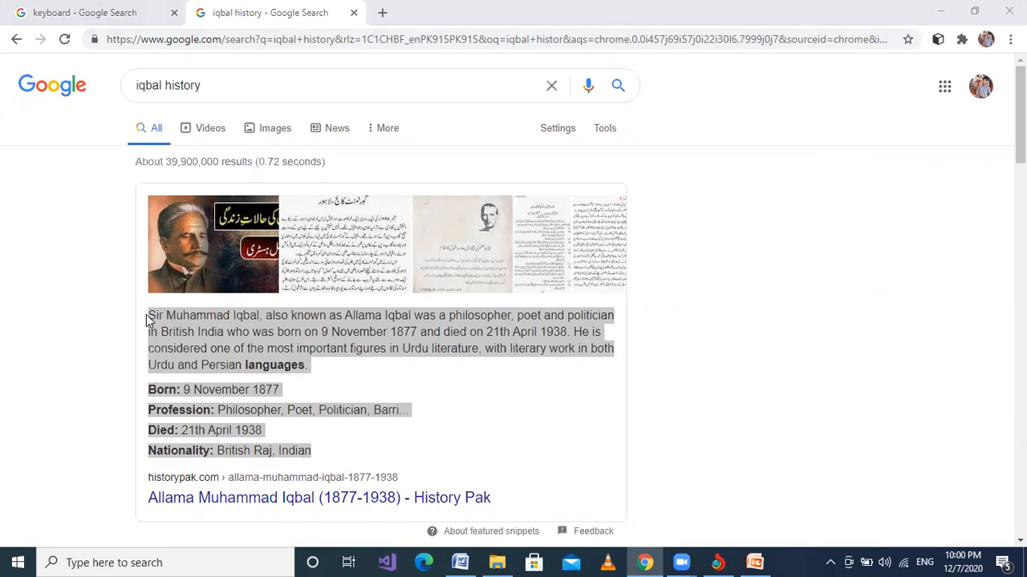
pyautogui.hotkey('alt', 'Tab')
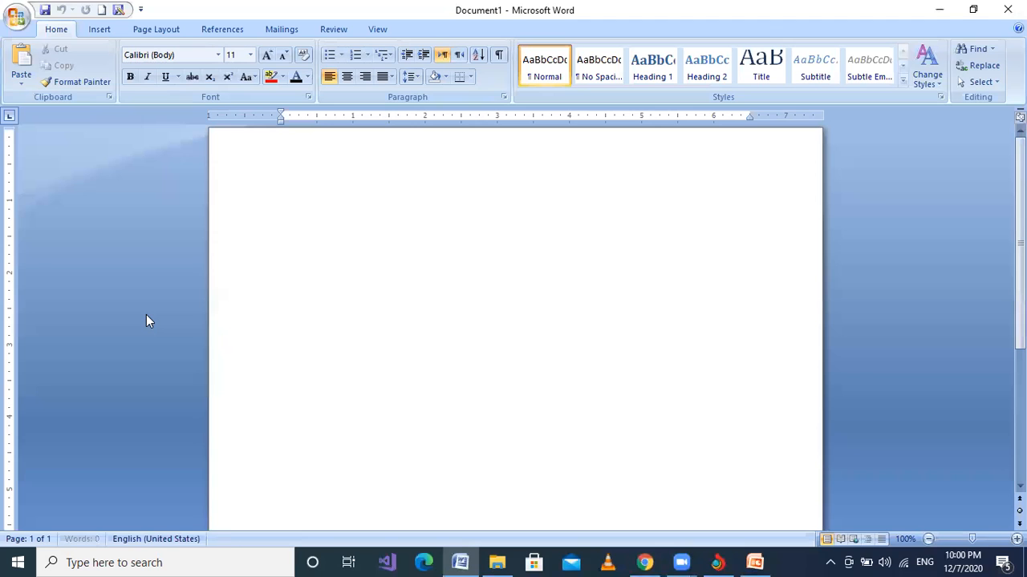
pyautogui.hotkey('ctrl', 'v')
# Enlarge all the pasted text to 19 pt.
pyautogui.hotkey('ctrl', 'a')
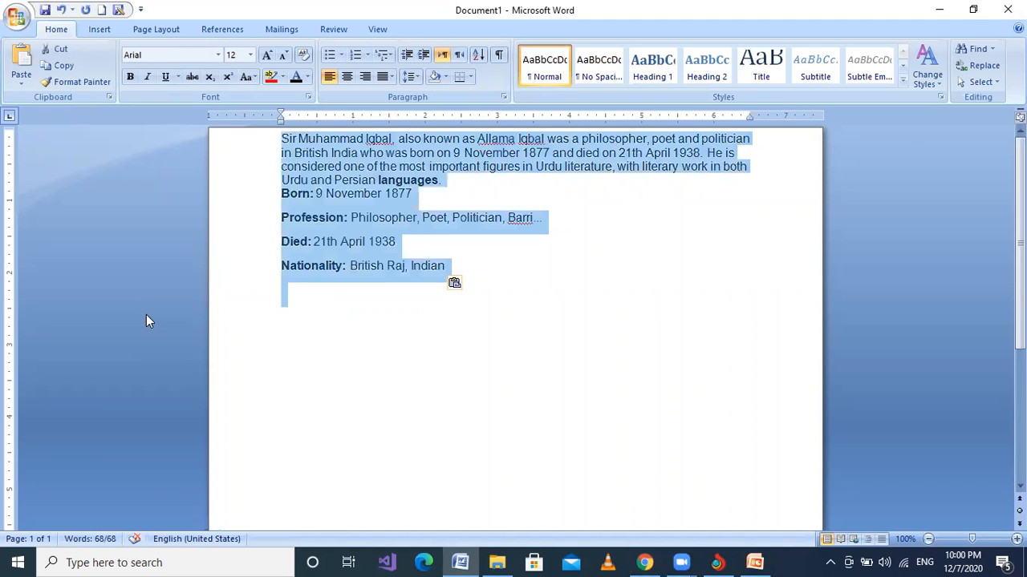
pyautogui.hotkey('ctrl', ']')
pyautogui.hotkey('ctrl', ']')
pyautogui.hotkey('ctrl', ']')
pyautogui.hotkey('ctrl', ']')
pyautogui.hotkey('ctrl', ']')
pyautogui.hotkey('ctrl', ']')
pyautogui.hotkey('ctrl', ']')
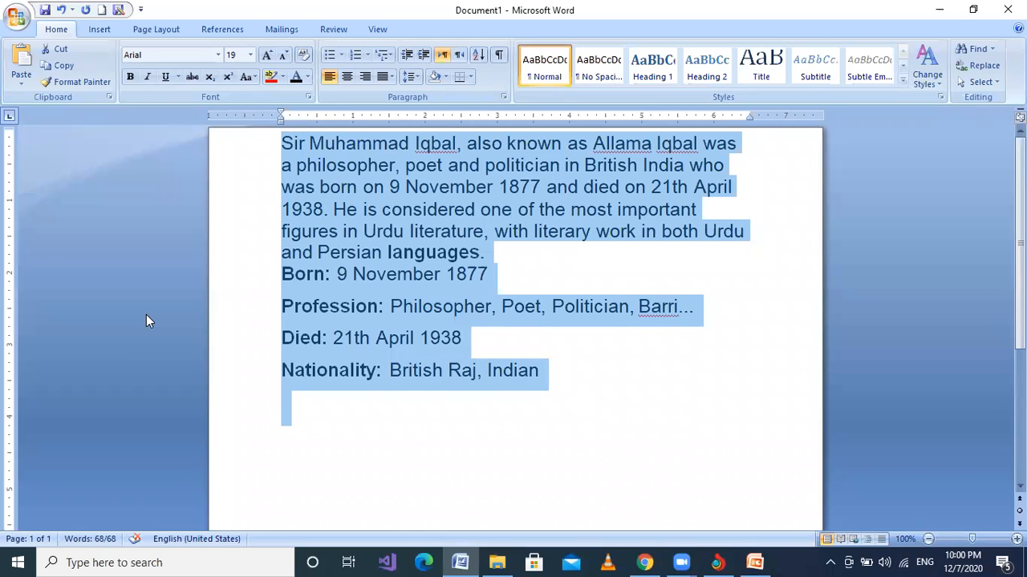
pyautogui.press('Right')
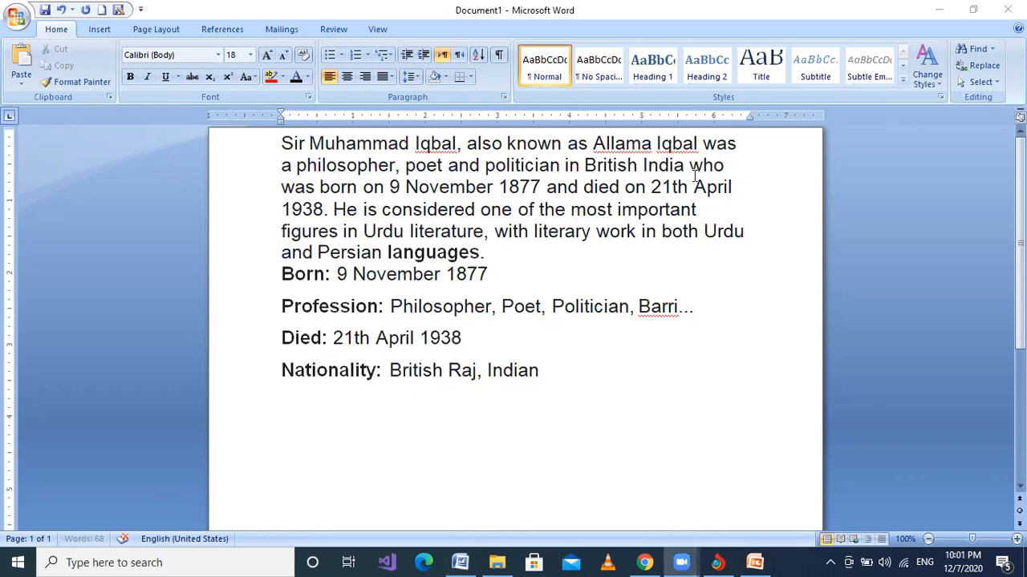
# Add blank lines below the Nationality line until the document runs onto a second page.
pyautogui.click(425, 371)
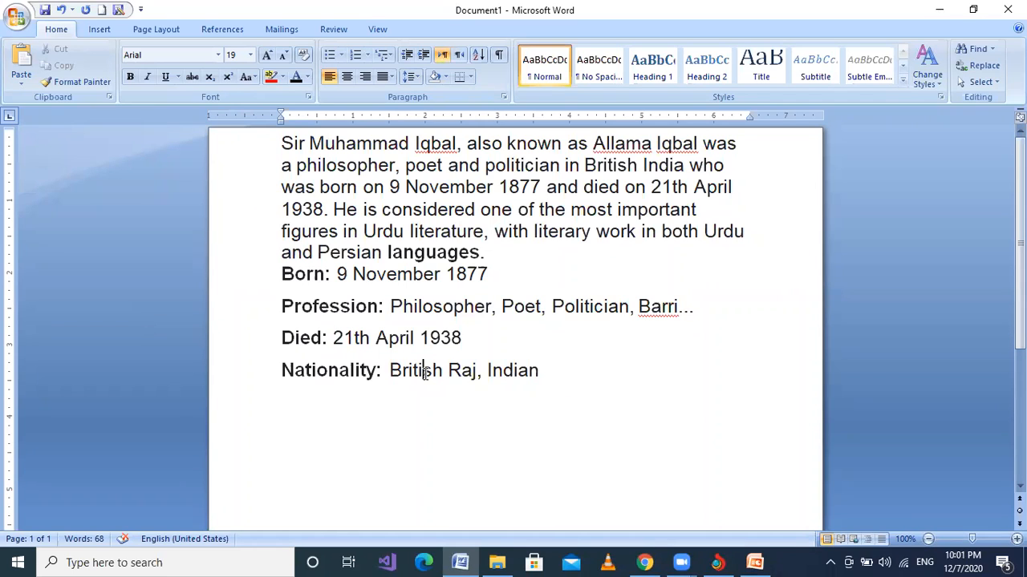
pyautogui.press('Up')
pyautogui.press('Up')
pyautogui.press('Up')
pyautogui.press('Up')
pyautogui.press('Up')
pyautogui.press('Down')
pyautogui.press('Down')
pyautogui.press('Down')
pyautogui.press('Down')
pyautogui.press('Down')
pyautogui.press('Down')
pyautogui.press('Down')
pyautogui.press('Return')
pyautogui.press('Return')
pyautogui.press('Return')
pyautogui.press('Return')
pyautogui.press('Return')
pyautogui.press('Return')
pyautogui.press('Return')
pyautogui.press('Return')
pyautogui.press('Return')
pyautogui.press('Return')
pyautogui.press('Return')
pyautogui.press('Return')
pyautogui.press('Return')
pyautogui.press('Return')
pyautogui.press('Return')
pyautogui.press('Return')
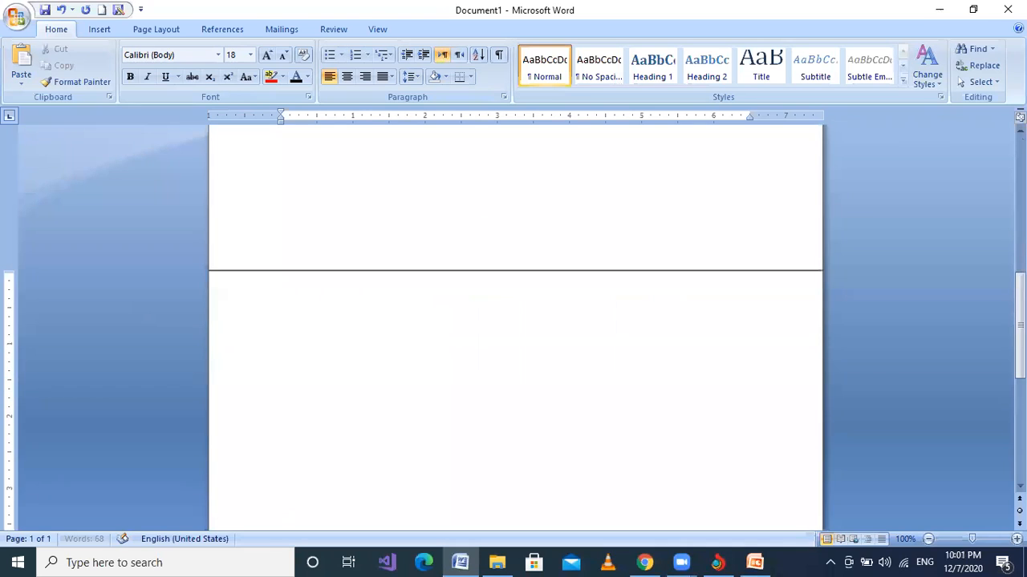
pyautogui.press('Return')
pyautogui.press('Return')
pyautogui.press('Return')
pyautogui.press('Return')
pyautogui.press('Return')
pyautogui.press('Return')
# Return to the first page, highlight the biography from the Nationality line back to its first word, and clear the selection.
pyautogui.press('Up')
pyautogui.press('Up')
pyautogui.press('Up')
pyautogui.press('Up')
pyautogui.press('Up')
pyautogui.press('Up')
pyautogui.press('Up')
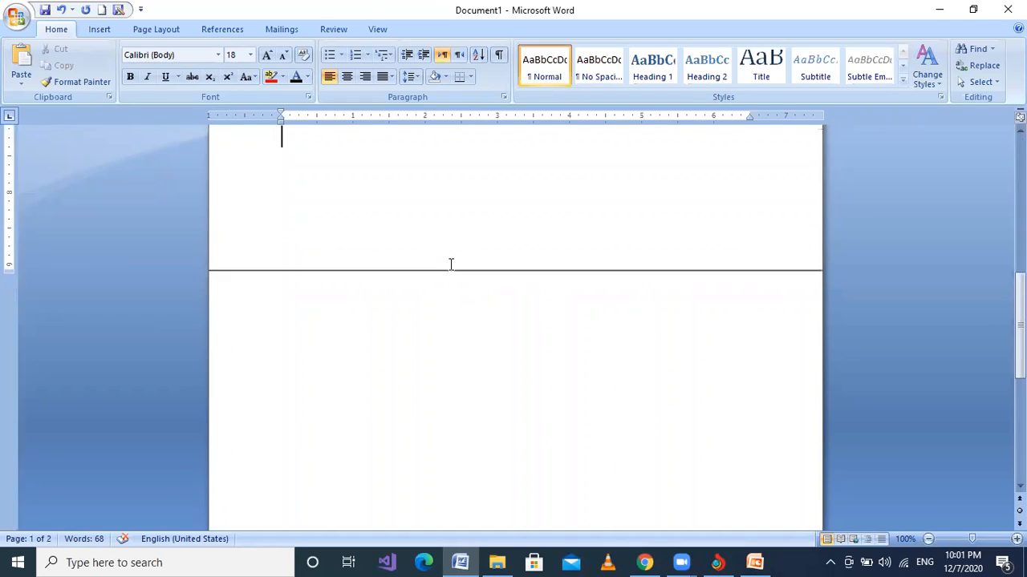
pyautogui.press('Up')
pyautogui.press('Up')
pyautogui.press('Up')
pyautogui.press('Up')
pyautogui.press('Up')
pyautogui.press('Up')
pyautogui.press('Up')
pyautogui.press('Up')
pyautogui.press('Up')
pyautogui.press('Up')
pyautogui.press('Up')
pyautogui.press('Up')
pyautogui.press('Up')
pyautogui.press('Up')
pyautogui.press('Up')
pyautogui.press('Up')
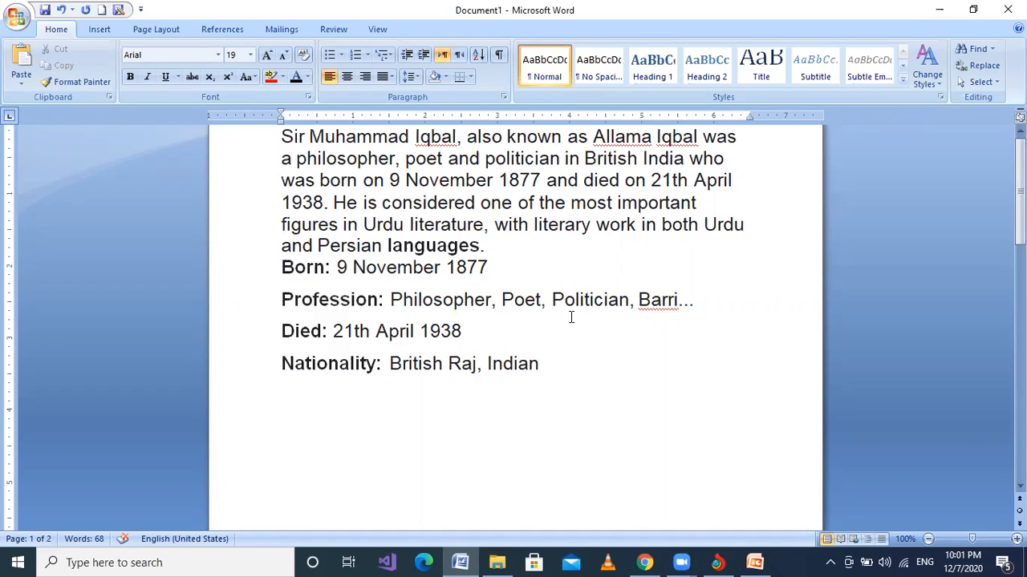
pyautogui.click(542, 363)
pyautogui.moveTo(542, 364); pyautogui.dragTo(268, 139)
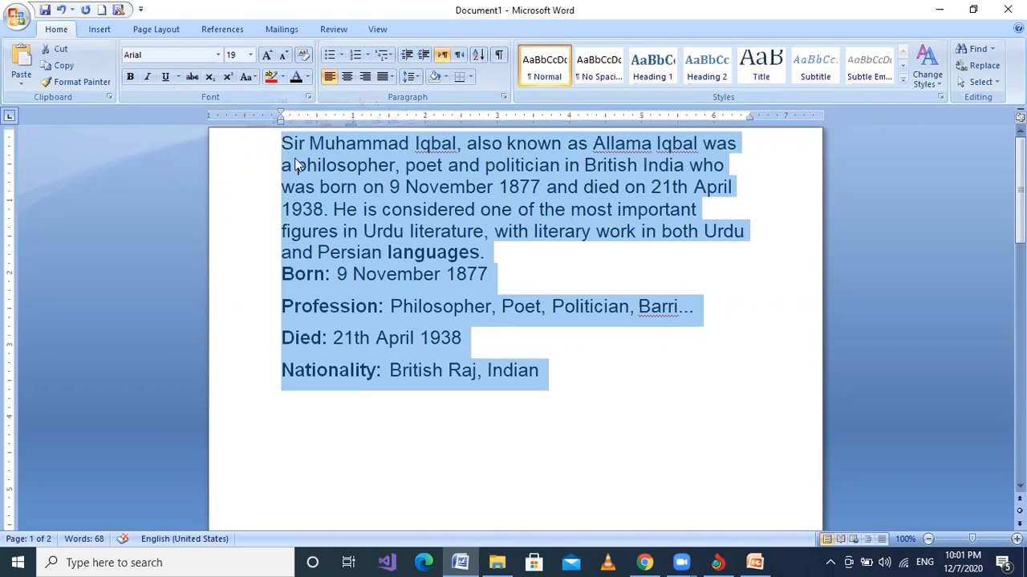
pyautogui.click(574, 385)
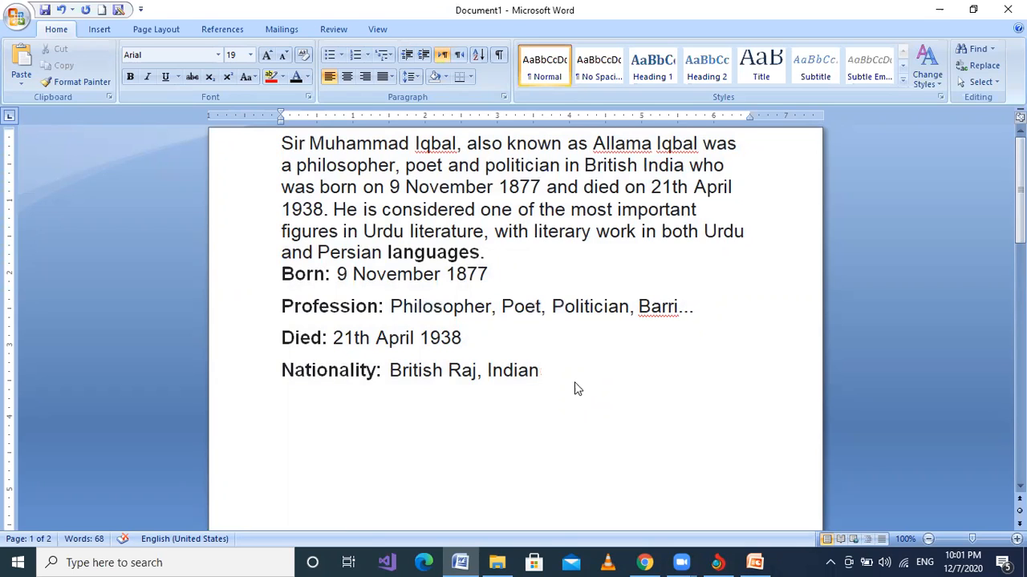
# Select the whole document, release the selection, and undo the last batch of blank lines.
pyautogui.hotkey('ctrl', 'a')
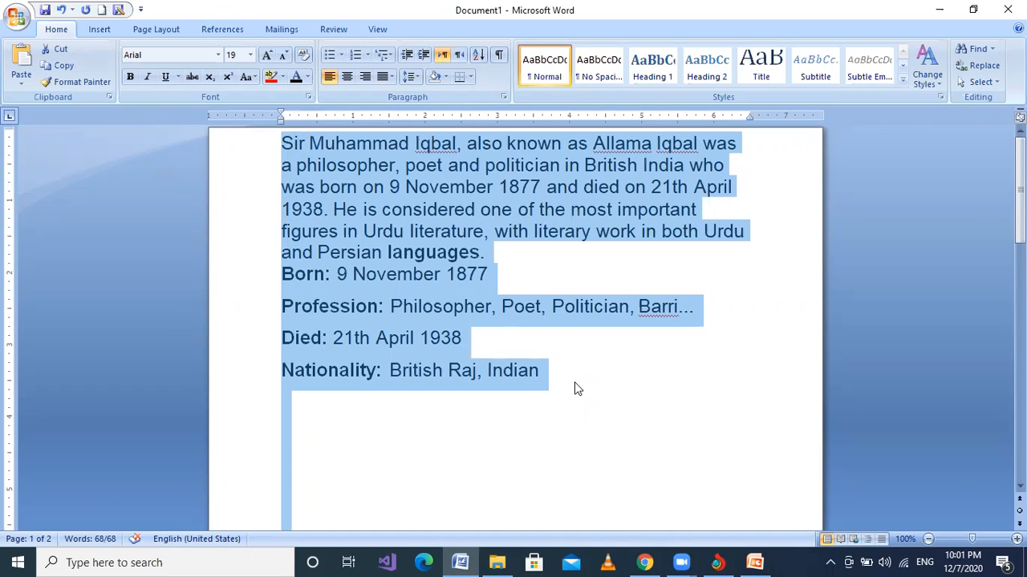
pyautogui.press('Delete')
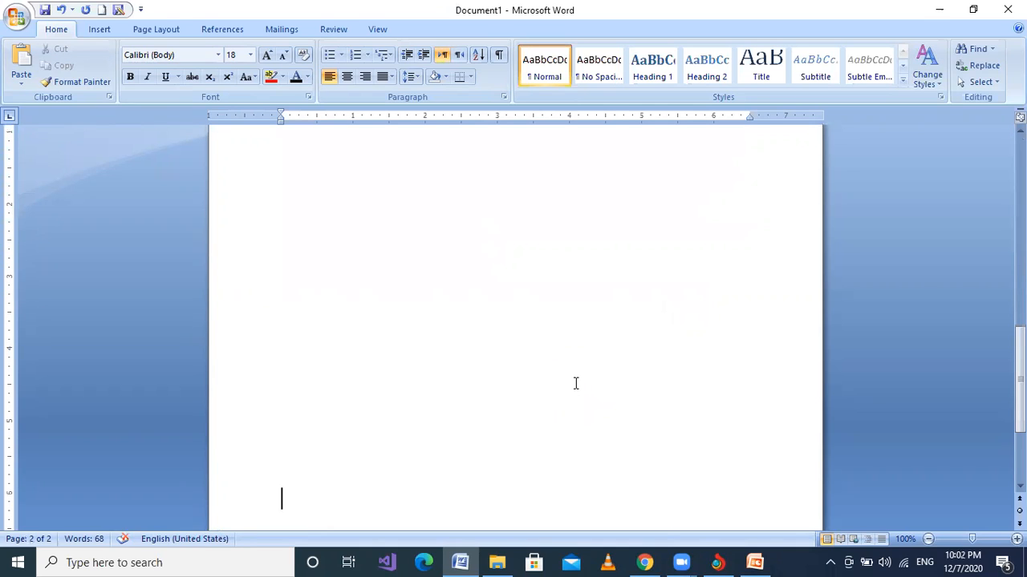
pyautogui.hotkey('ctrl', 'z')
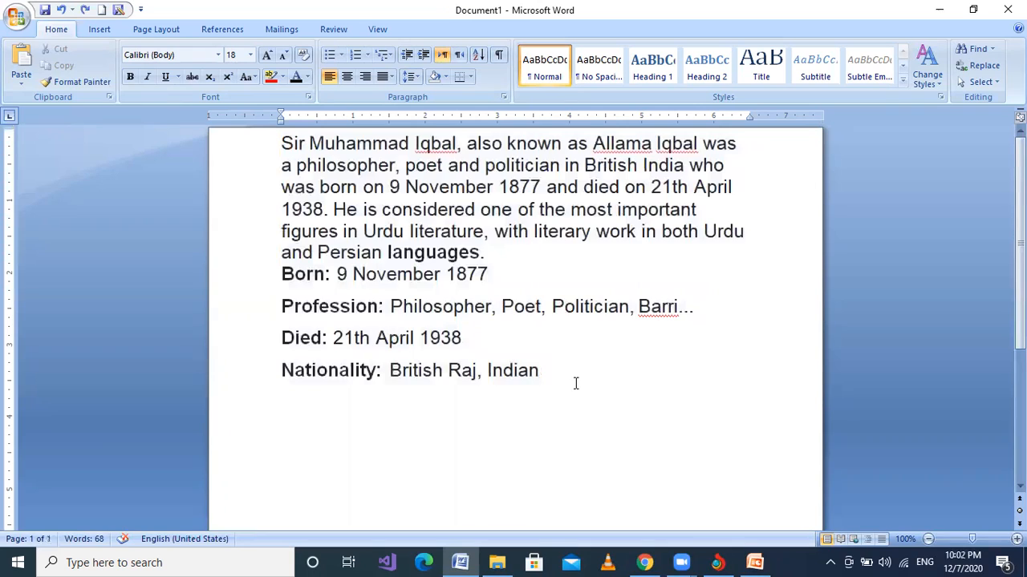
# Select the whole document and copy it.
pyautogui.hotkey('ctrl', 'a')
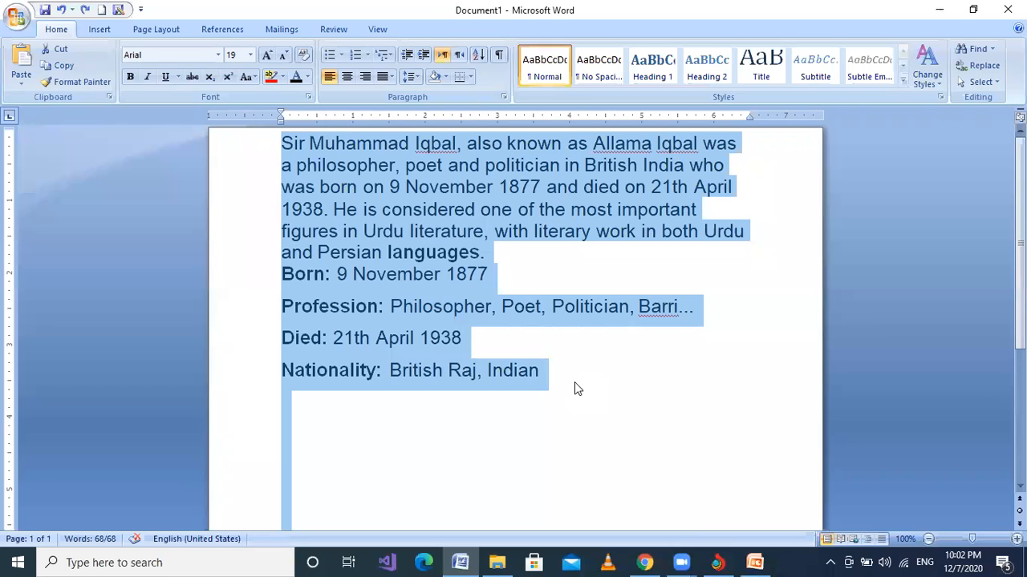
pyautogui.rightClick(435, 274)
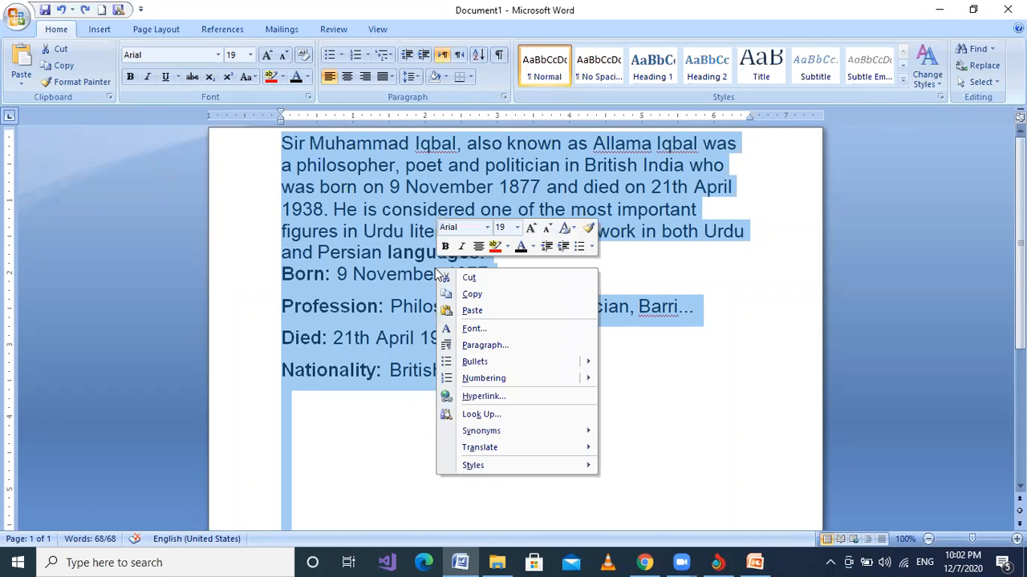
pyautogui.click(527, 296)
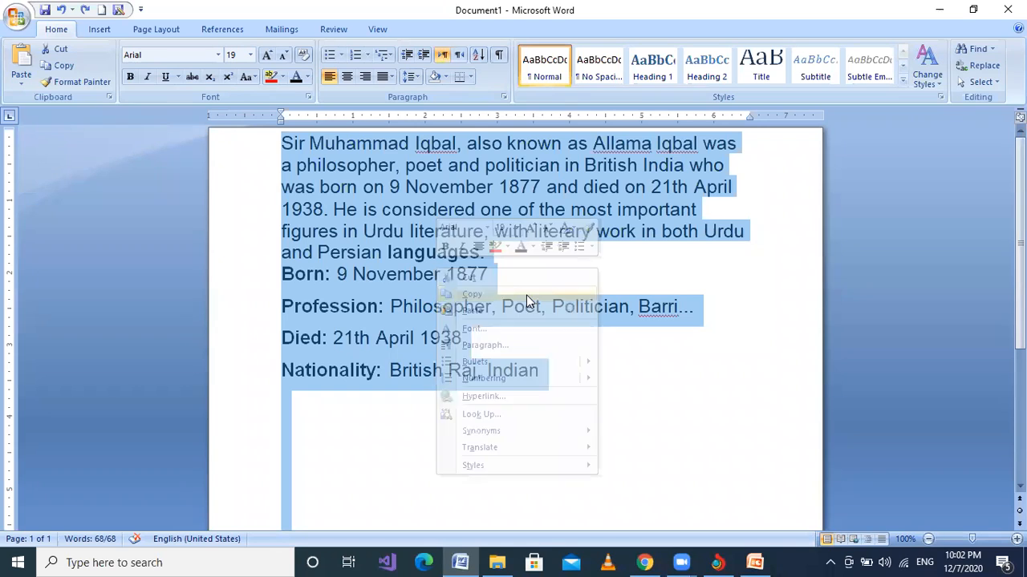
# Insert blank lines after "British Raj, Indian" until the insertion point reaches the second page.
pyautogui.click(587, 380)
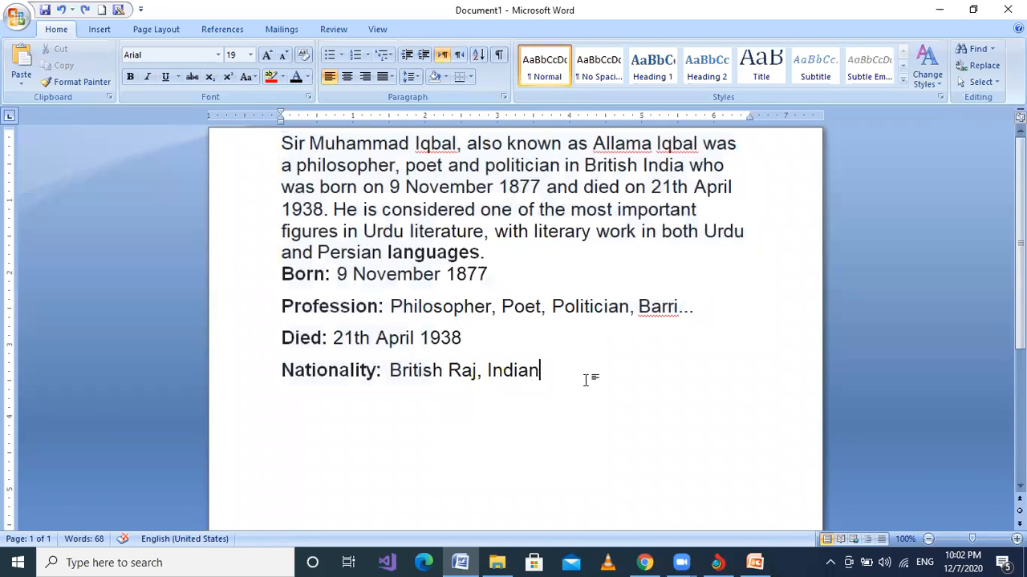
pyautogui.press('Return')
pyautogui.scroll(-5, 586, 381)
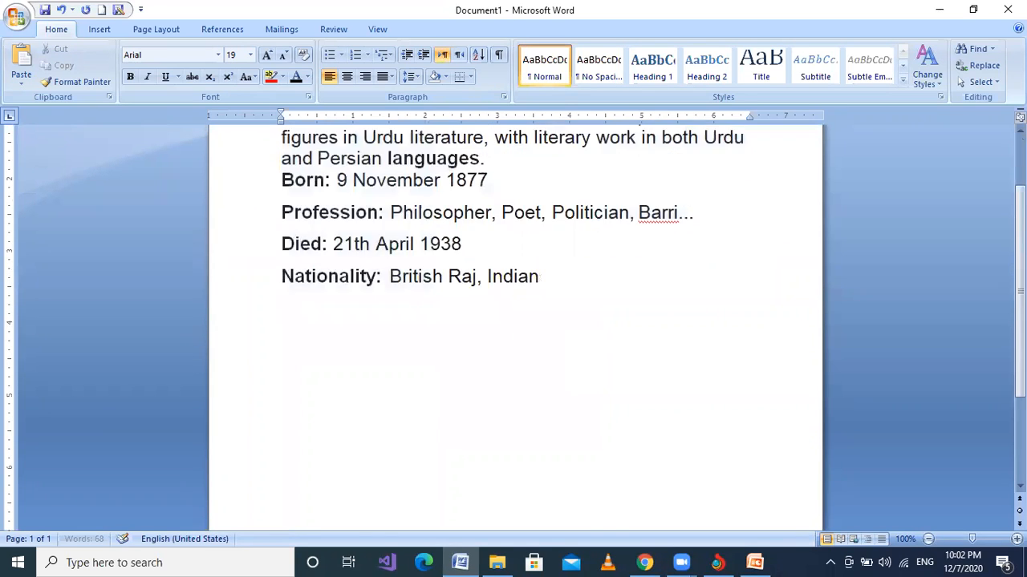
pyautogui.press('Return')
pyautogui.press('Return')
pyautogui.press('Return')
pyautogui.press('Return')
pyautogui.press('Return')
pyautogui.press('Return')
pyautogui.press('Return')
pyautogui.press('Return')
pyautogui.press('Return')
pyautogui.press('Return')
pyautogui.press('Return')
pyautogui.press('Return')
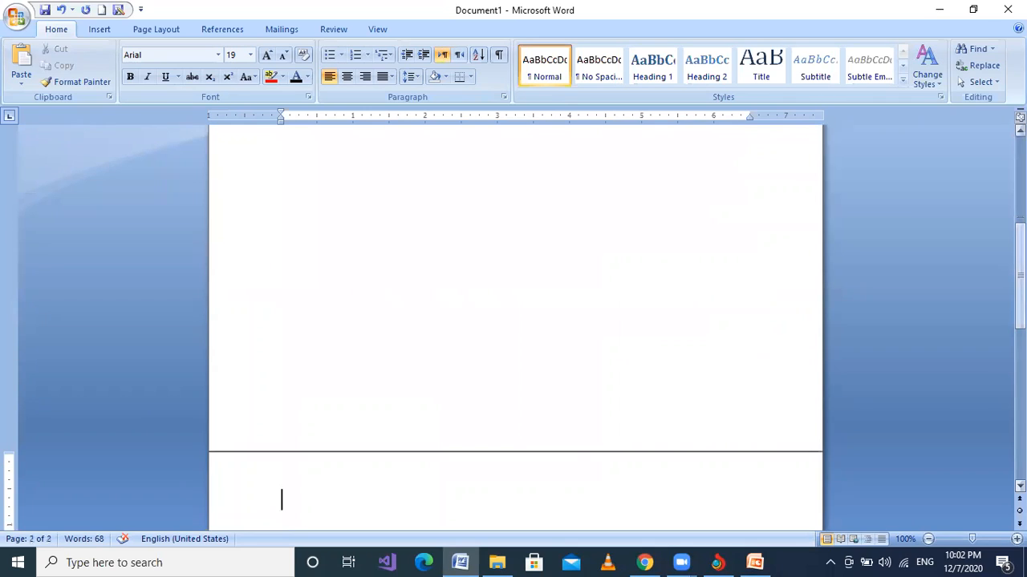
# Paste the copied biography at the top of the second page.
pyautogui.moveTo(1020, 270); pyautogui.dragTo(1020, 325)
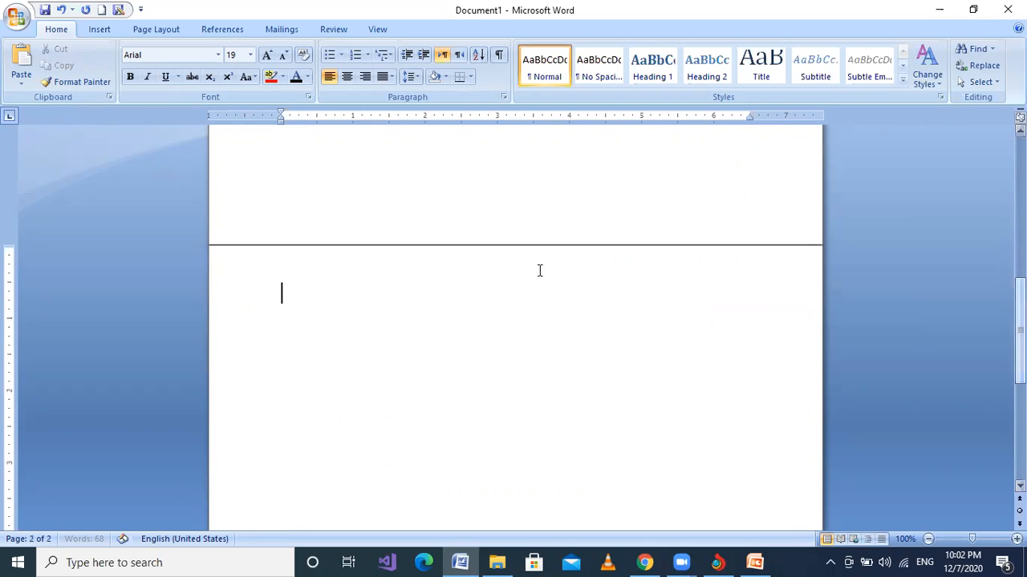
pyautogui.rightClick(295, 297)
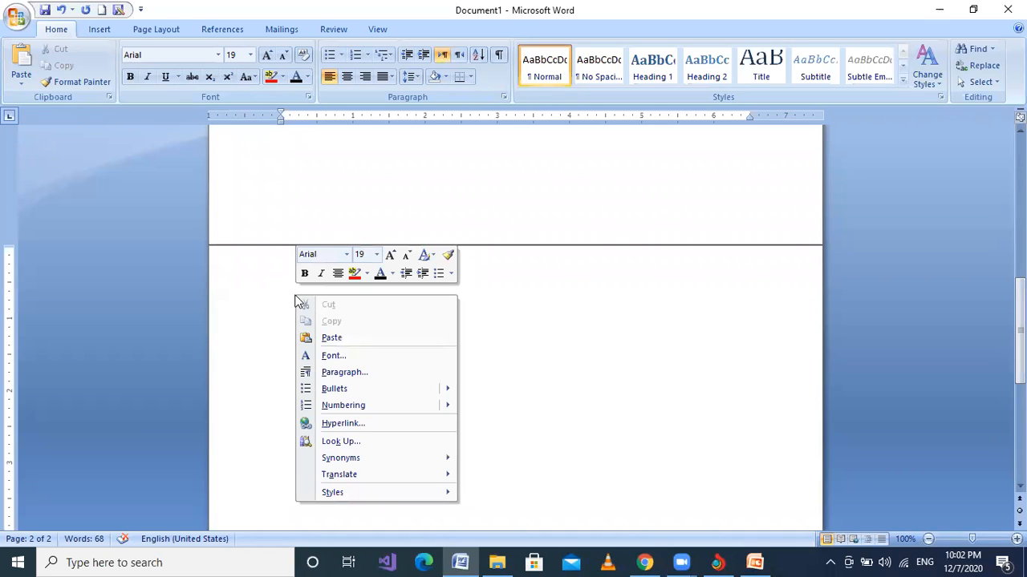
pyautogui.click(331, 338)
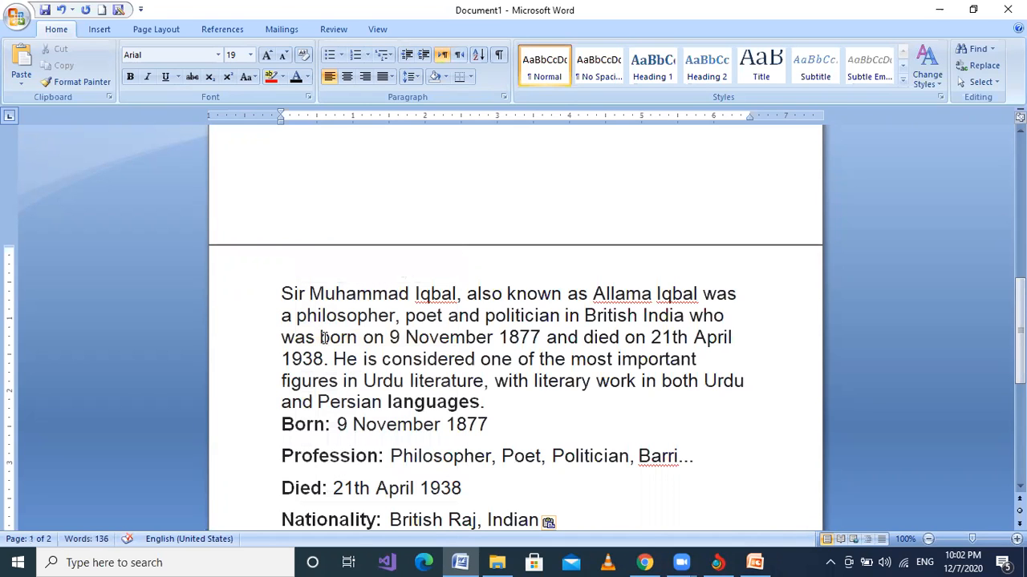
pyautogui.moveTo(1019, 325); pyautogui.dragTo(1019, 384)
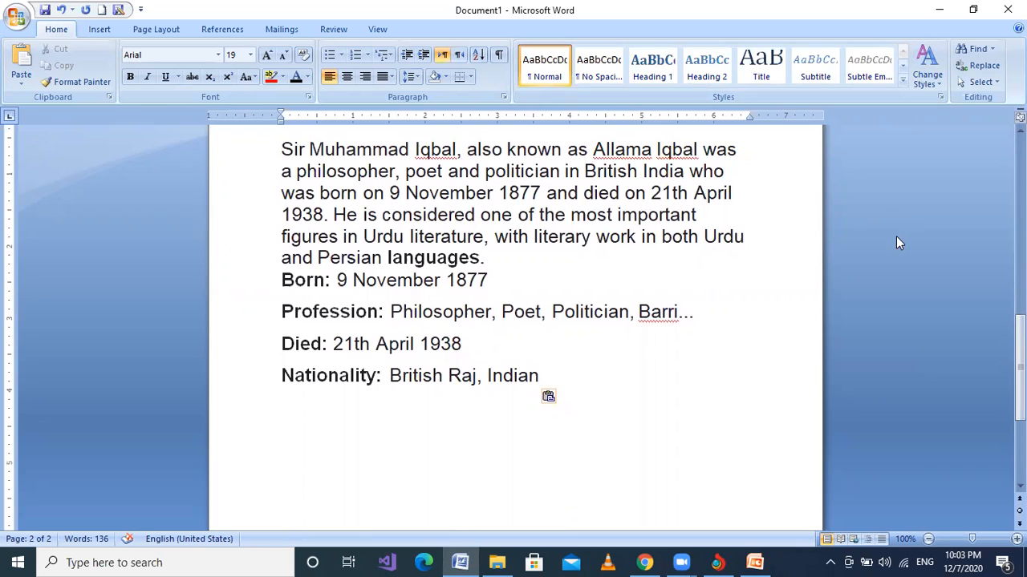
# Select only the biography text on the first page, from its first word to the Nationality line, and copy it.
pyautogui.moveTo(1019, 378)
pyautogui.mouseDown()
pyautogui.moveTo(1019, 435)
pyautogui.moveTo(1020, 337)
pyautogui.moveTo(1019, 377)
pyautogui.mouseUp()
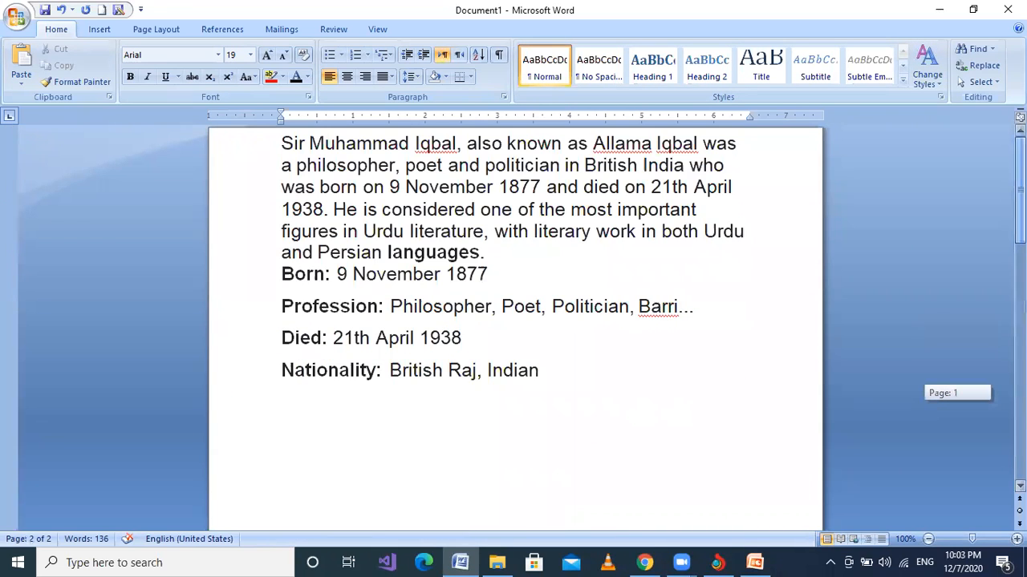
pyautogui.moveTo(561, 378); pyautogui.dragTo(279, 139)
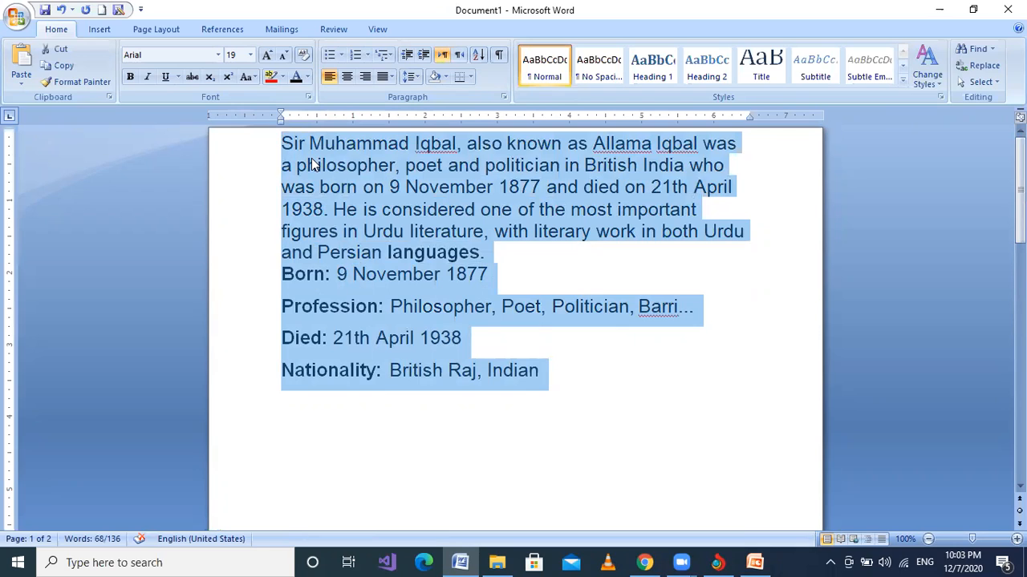
pyautogui.rightClick(312, 160)
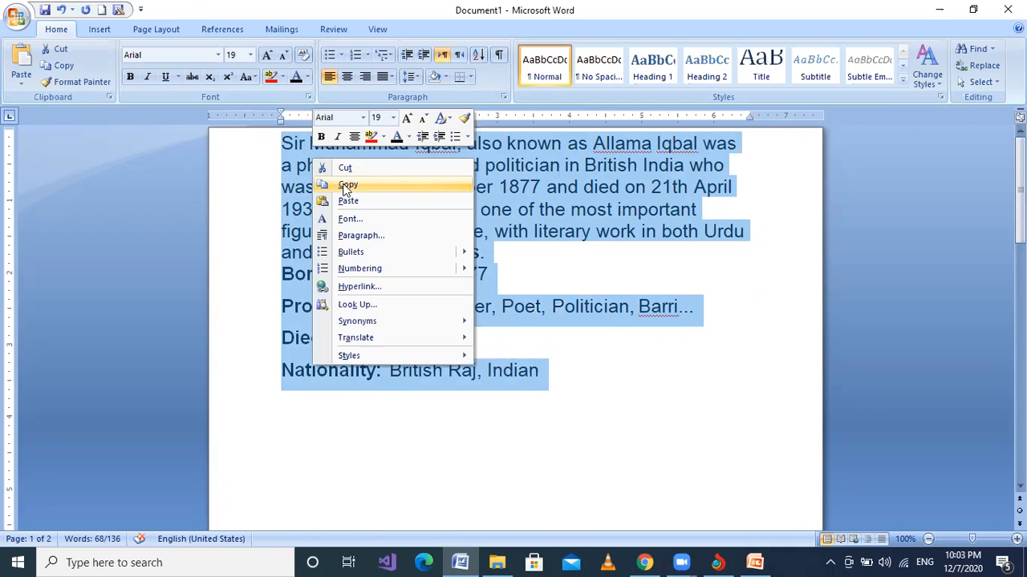
pyautogui.click(345, 187)
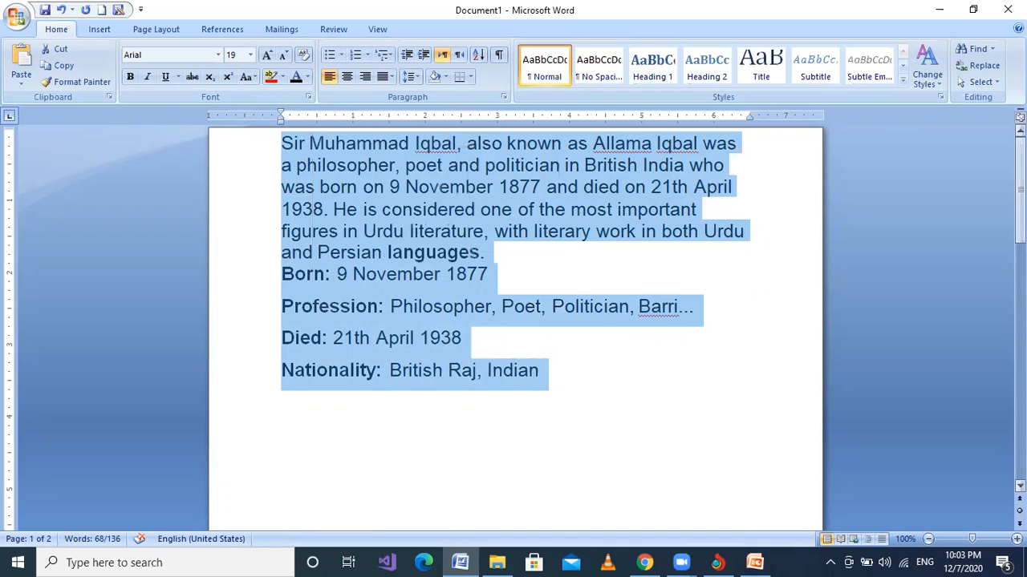
pyautogui.click(768, 168)
# Insert blank lines below the second page's biography until the insertion point reaches the third page.
pyautogui.moveTo(1020, 170); pyautogui.dragTo(982, 378)
pyautogui.click(309, 374)
pyautogui.press('Return')
pyautogui.press('Return')
pyautogui.press('Return')
pyautogui.press('Return')
pyautogui.press('Return')
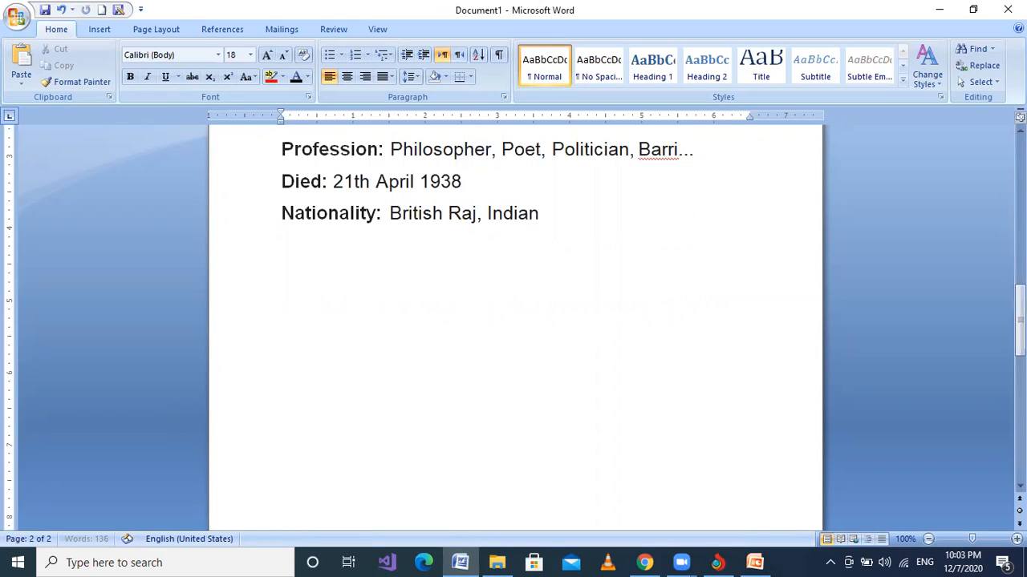
pyautogui.press('Return')
pyautogui.press('Return')
pyautogui.press('Return')
pyautogui.press('Return')
pyautogui.press('Return')
pyautogui.press('Return')
pyautogui.press('Return')
pyautogui.press('Return')
pyautogui.press('Return')
pyautogui.press('Return')
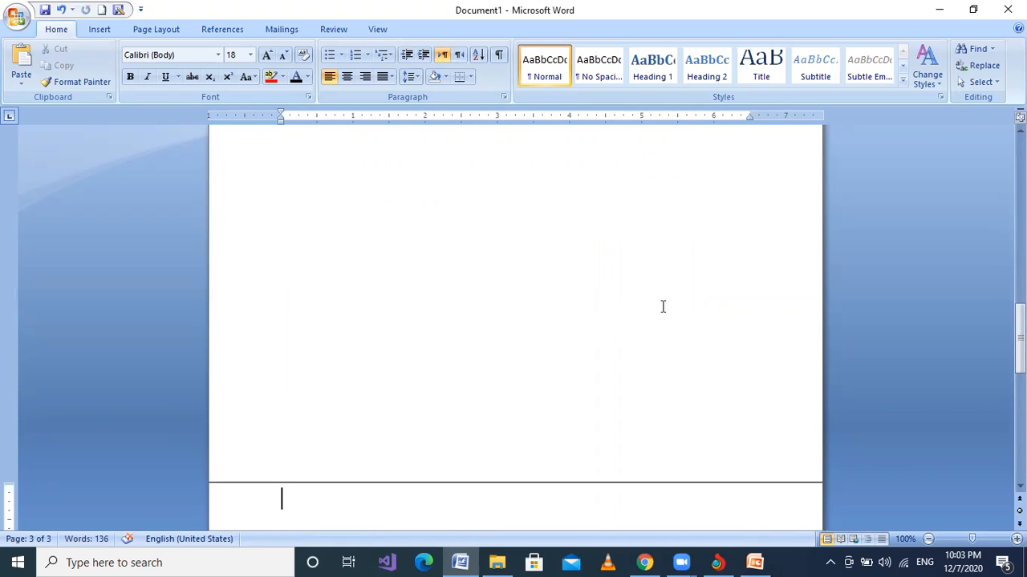
# Paste the copied biography at the top of the third page.
pyautogui.moveTo(1019, 338); pyautogui.dragTo(1019, 397)
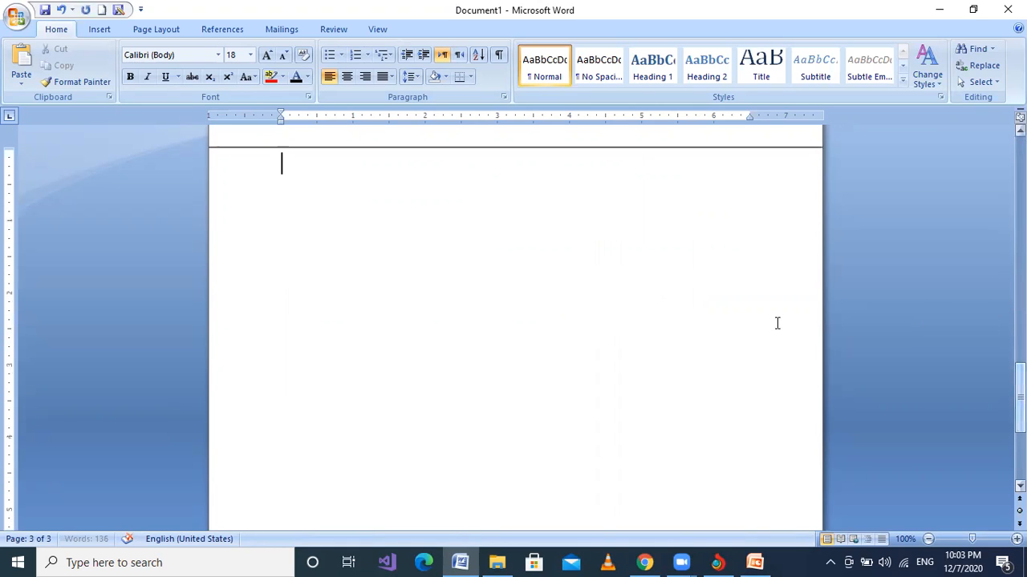
pyautogui.rightClick(287, 173)
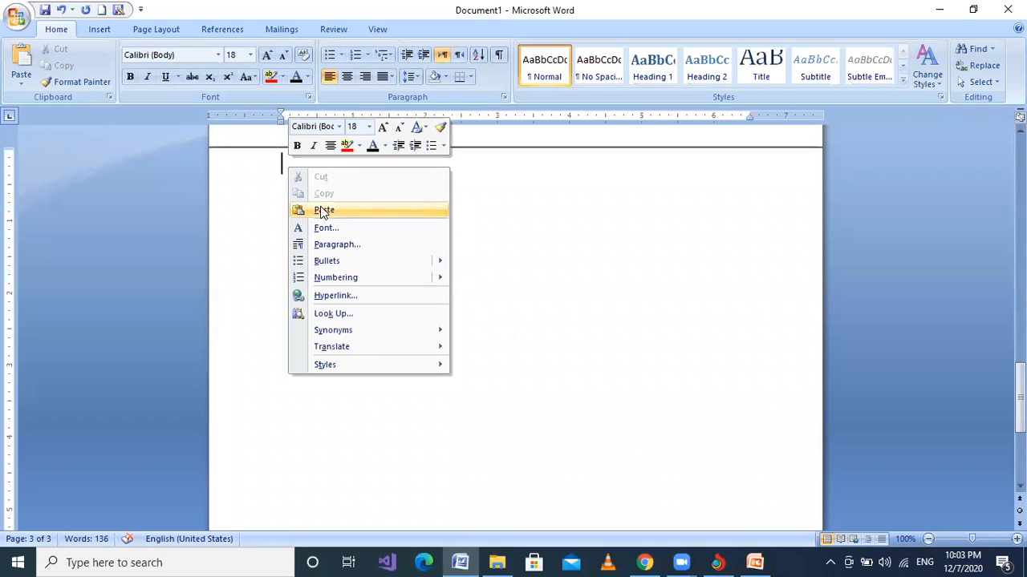
pyautogui.click(322, 211)
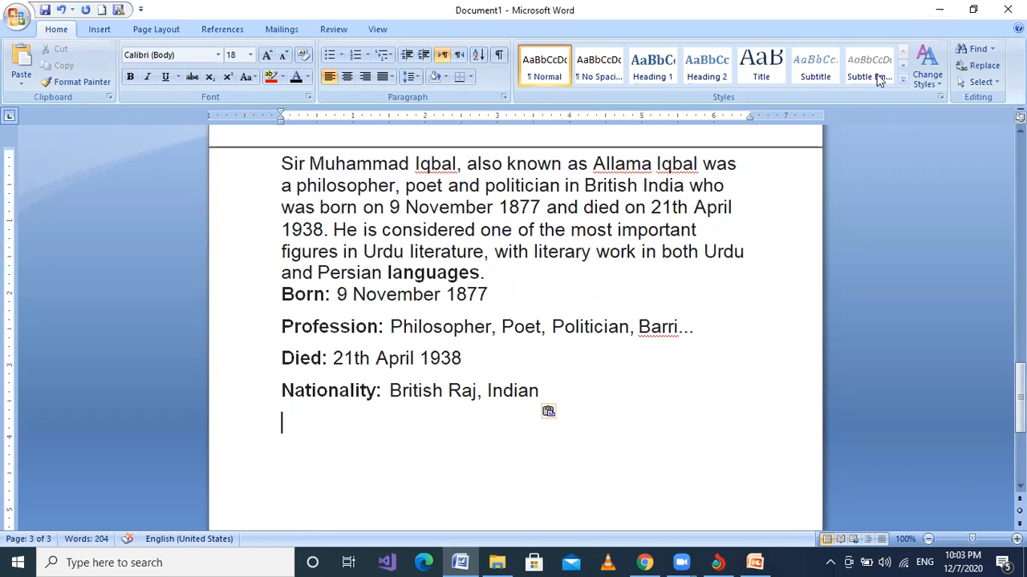
# Select the biography on the third page from its Nationality line up to its first word and copy it.
pyautogui.click(541, 391)
pyautogui.moveTo(541, 390); pyautogui.dragTo(285, 173)
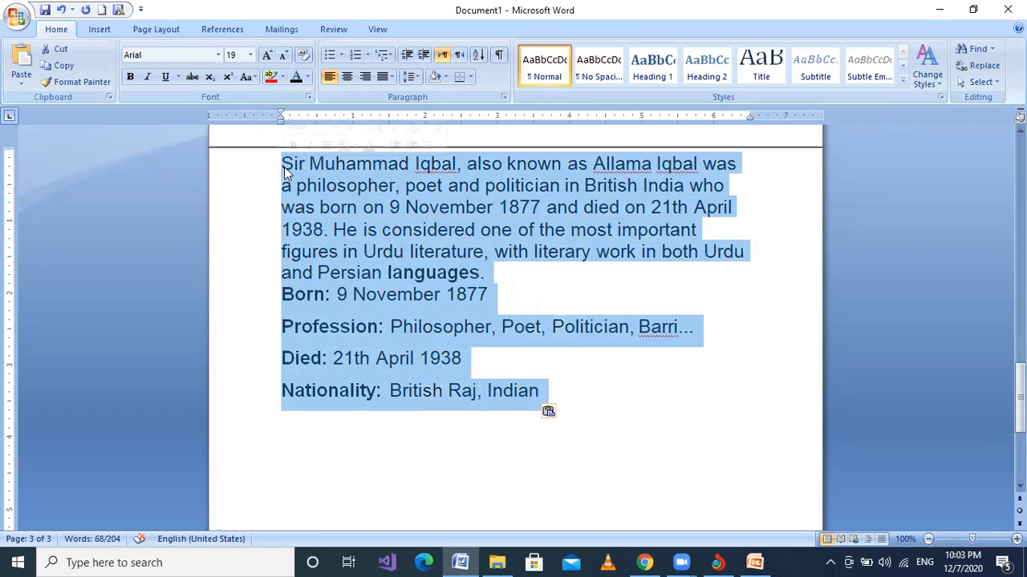
pyautogui.click(56, 71)
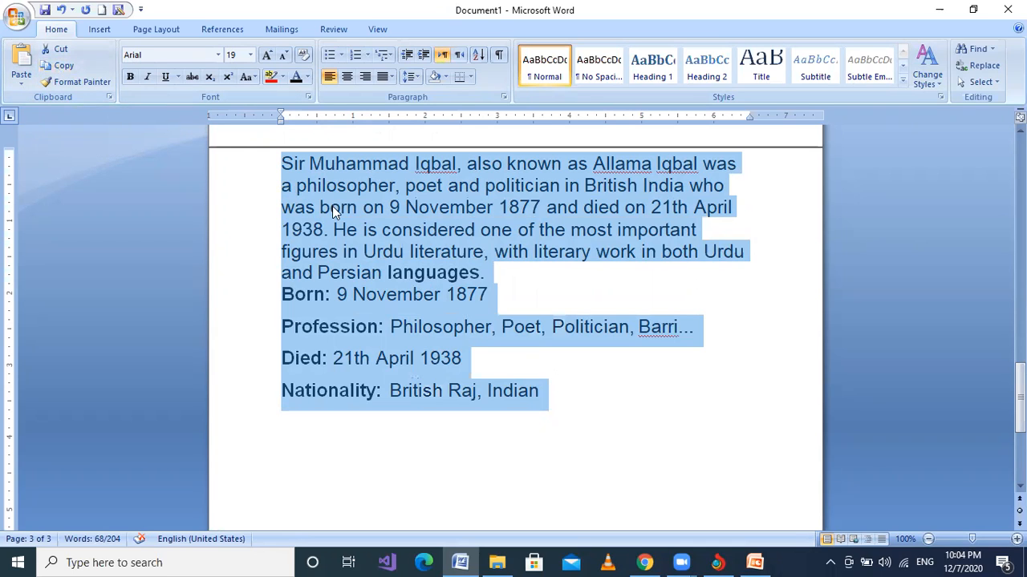
# Insert blank lines after the third page's Nationality line until the insertion point reaches the fourth page.
pyautogui.click(585, 393)
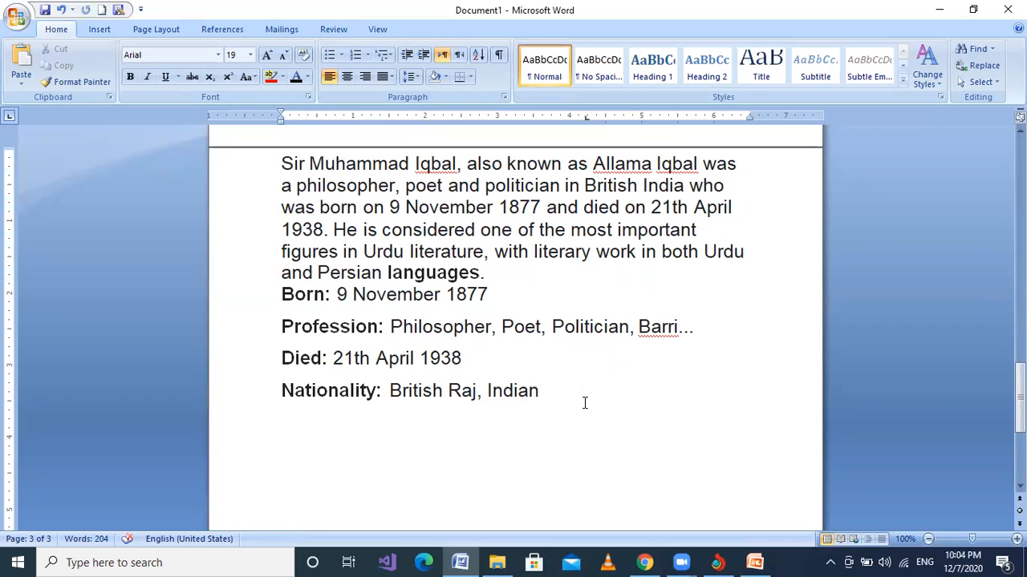
pyautogui.press('Return')
pyautogui.press('Return')
pyautogui.press('Return')
pyautogui.press('Return')
pyautogui.press('Return')
pyautogui.press('Return')
pyautogui.press('Return')
pyautogui.press('Return')
pyautogui.press('Return')
pyautogui.press('Return')
pyautogui.press('Return')
pyautogui.press('Return')
pyautogui.press('Return')
pyautogui.press('Return')
pyautogui.press('Return')
pyautogui.press('Return')
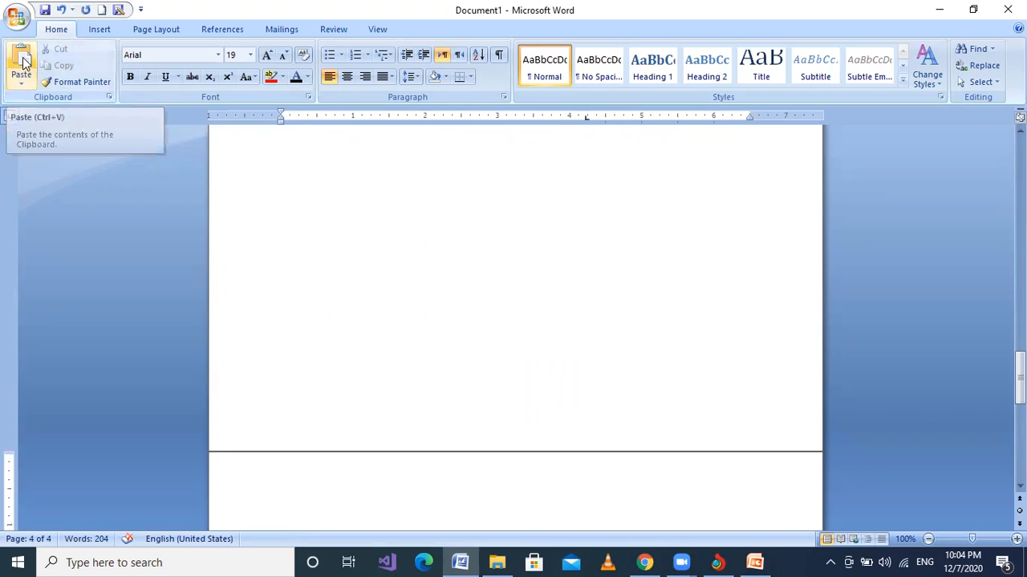
# Paste the copied biography at the top of the fourth page.
pyautogui.scroll(-6, 23, 62)
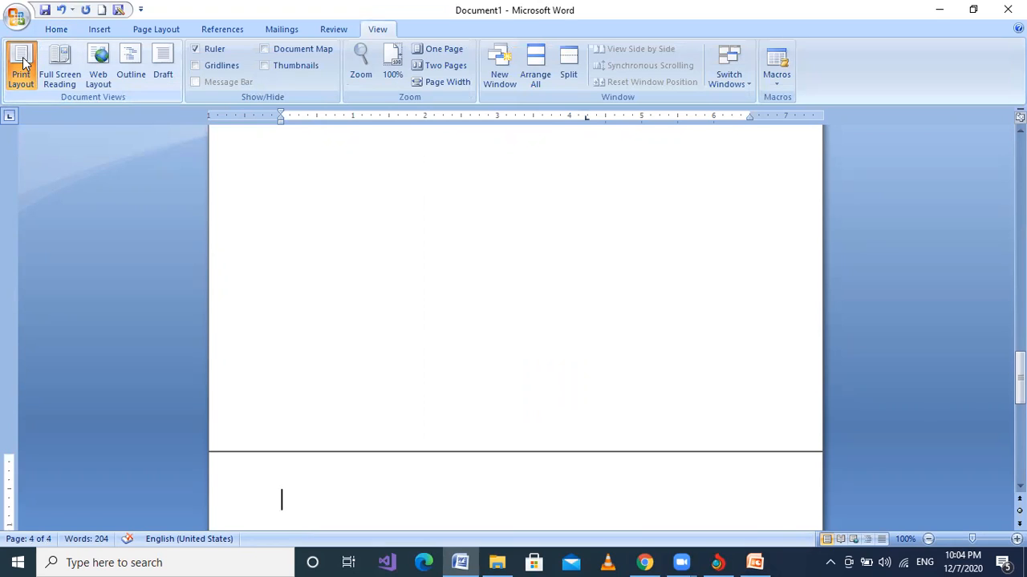
pyautogui.moveTo(1020, 368); pyautogui.dragTo(1020, 390)
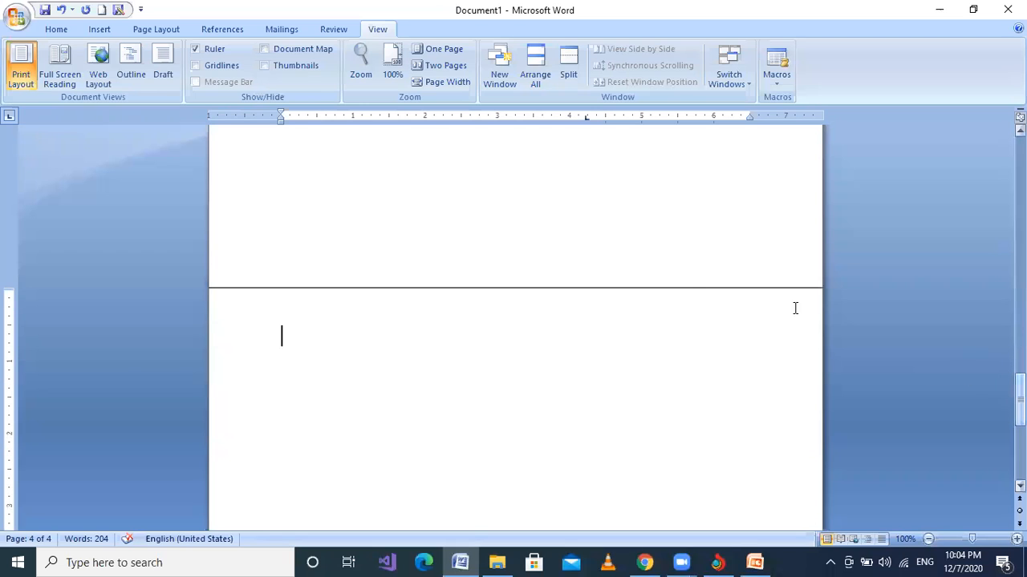
pyautogui.rightClick(662, 275)
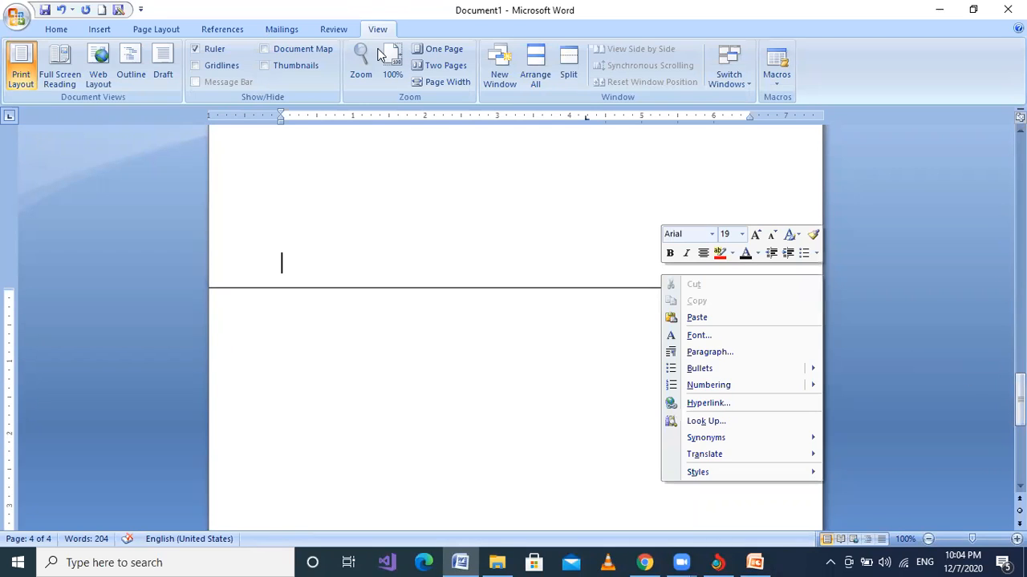
pyautogui.click(555, 89)
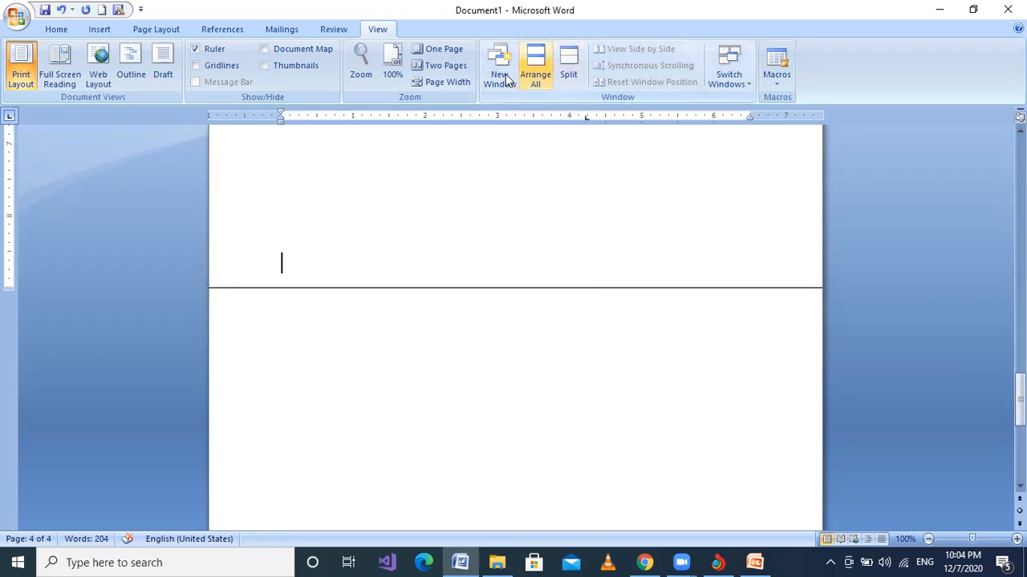
pyautogui.click(65, 29)
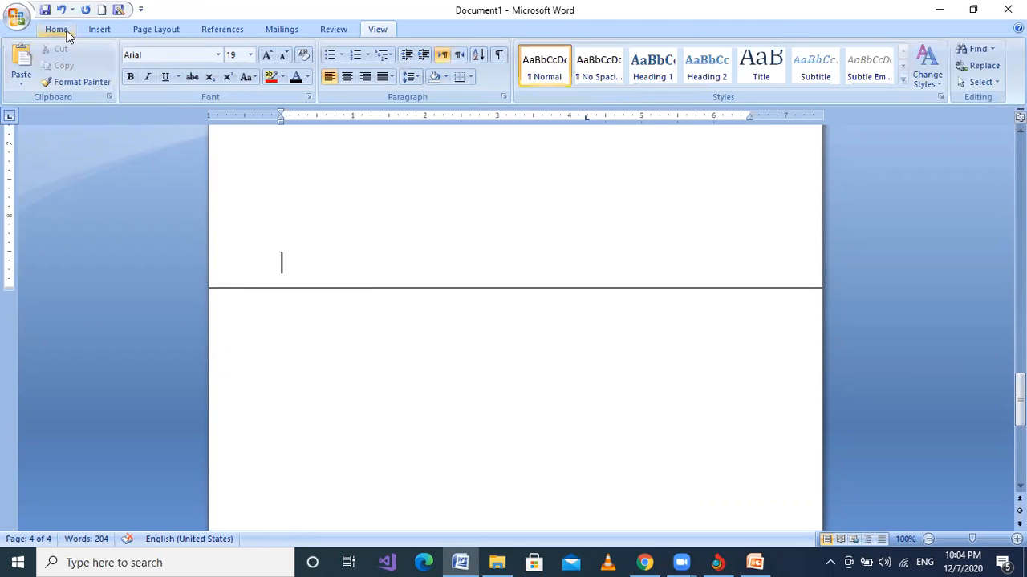
pyautogui.click(12, 66)
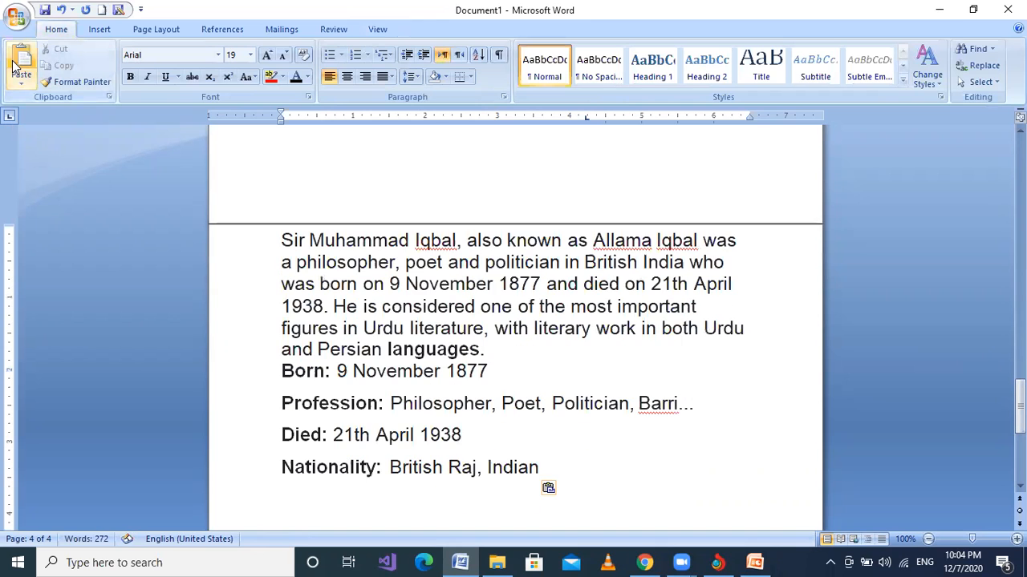
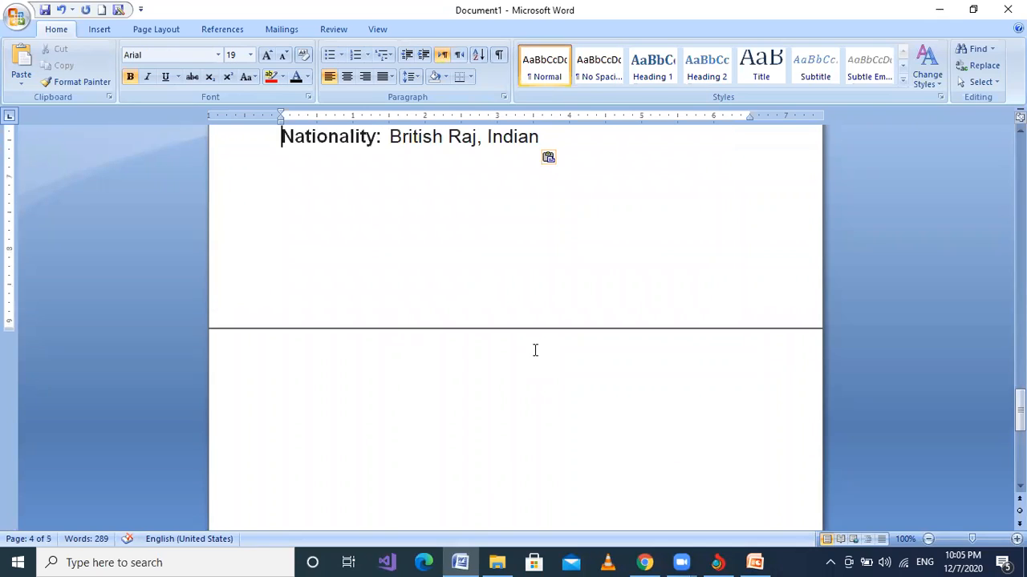
# Select the Born to Nationality lines of the fourth page's full biography and copy them.
pyautogui.press('Up')
pyautogui.press('Up')
pyautogui.press('Up')
pyautogui.press('Up')
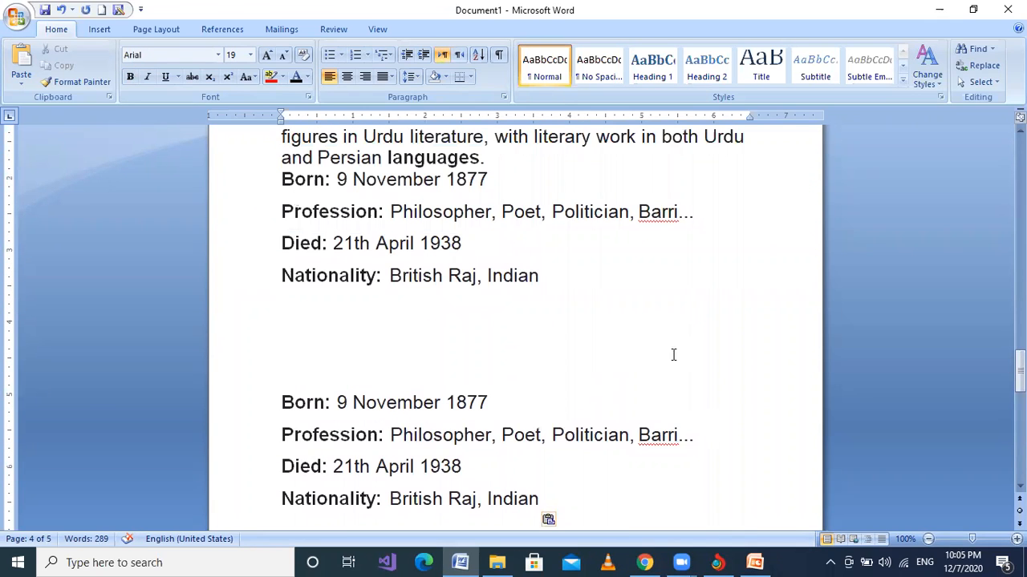
pyautogui.moveTo(563, 290); pyautogui.dragTo(303, 184)
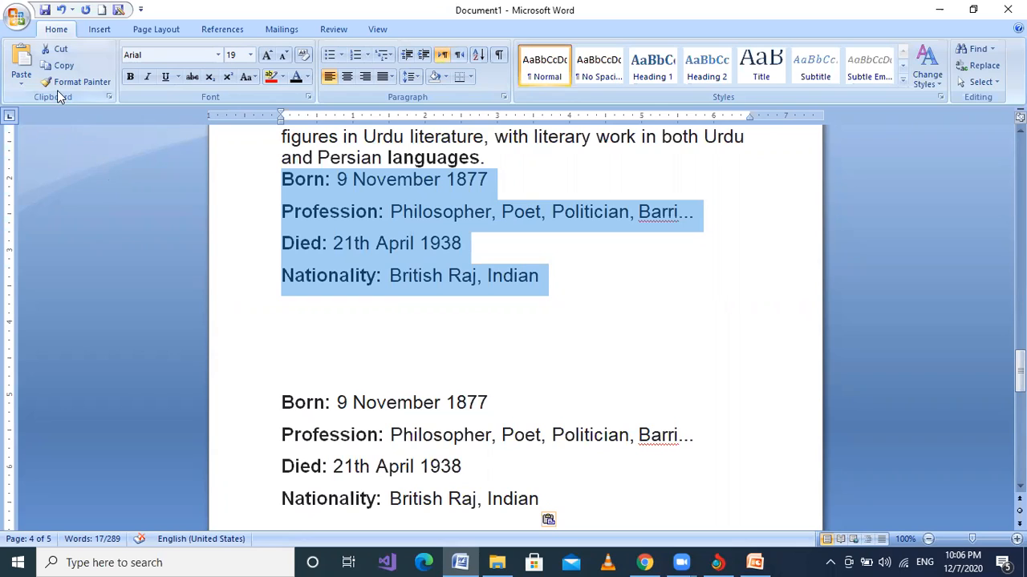
pyautogui.click(70, 69)
pyautogui.click(487, 421)
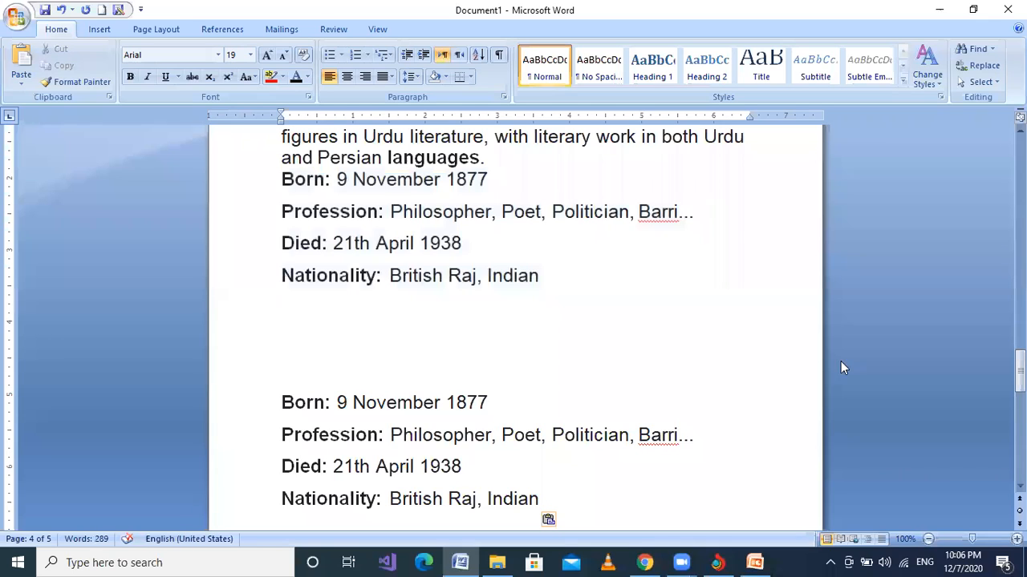
# Select the repeated Born to Nationality lines lower on the fourth page and cut them.
pyautogui.moveTo(1020, 372); pyautogui.dragTo(1019, 389)
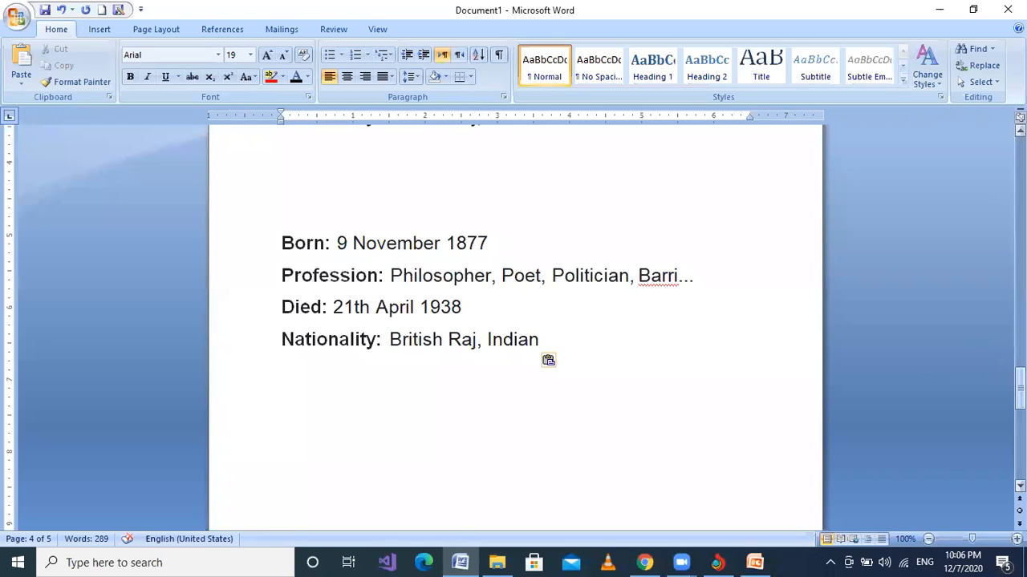
pyautogui.press('super+a')
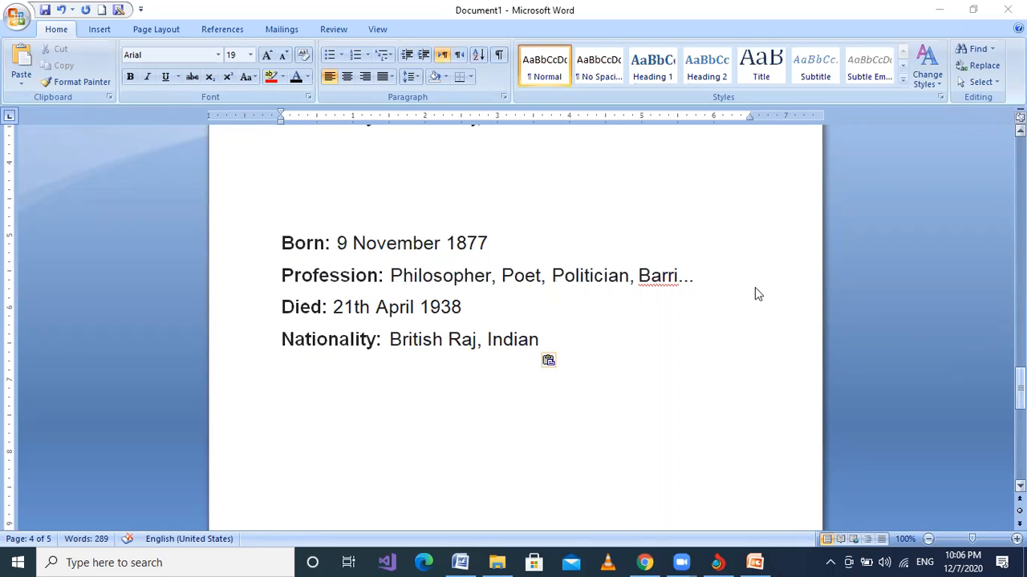
pyautogui.moveTo(1020, 388); pyautogui.dragTo(1021, 373)
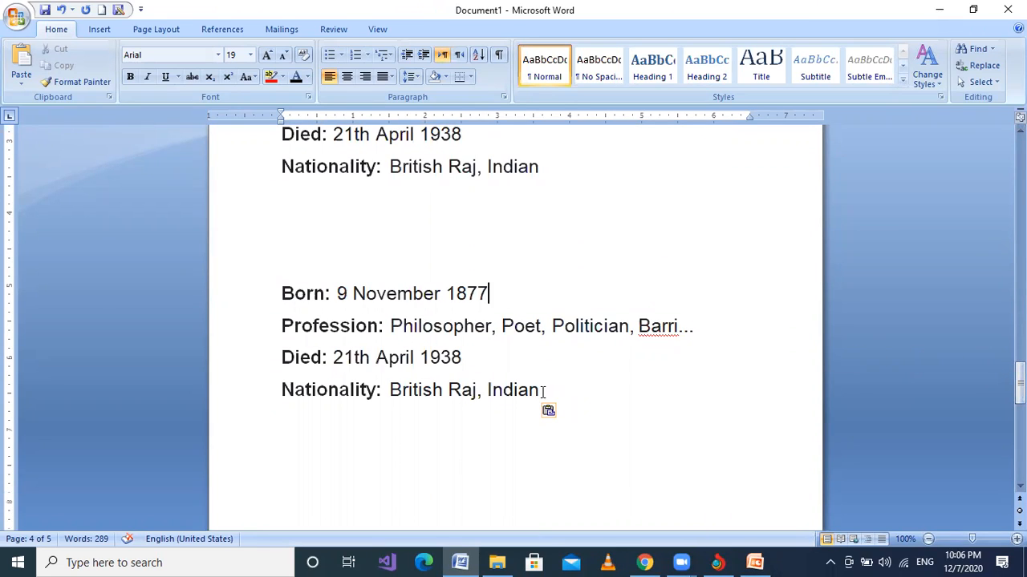
pyautogui.moveTo(542, 391); pyautogui.dragTo(297, 310)
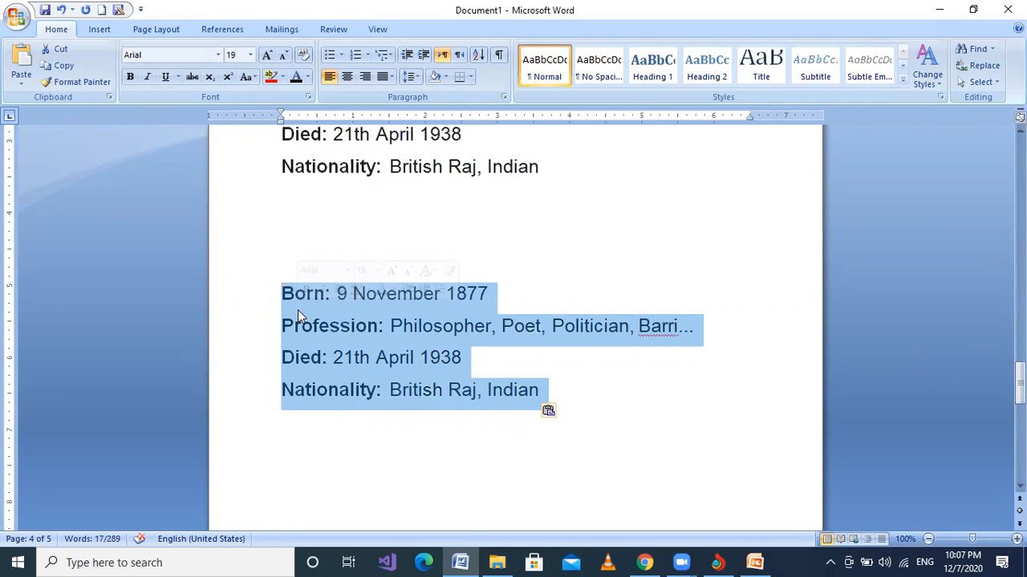
pyautogui.rightClick(297, 313)
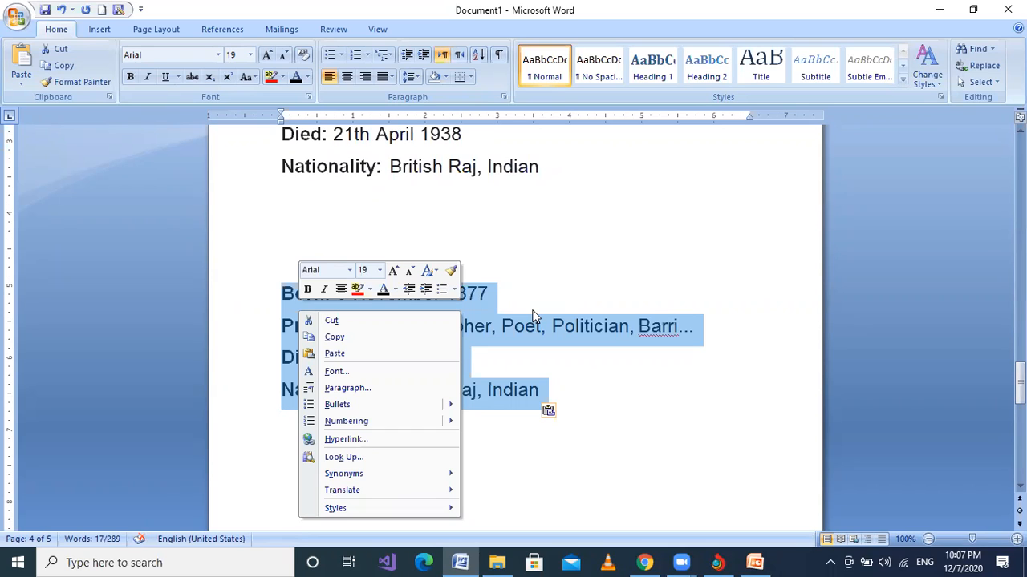
pyautogui.click(425, 324)
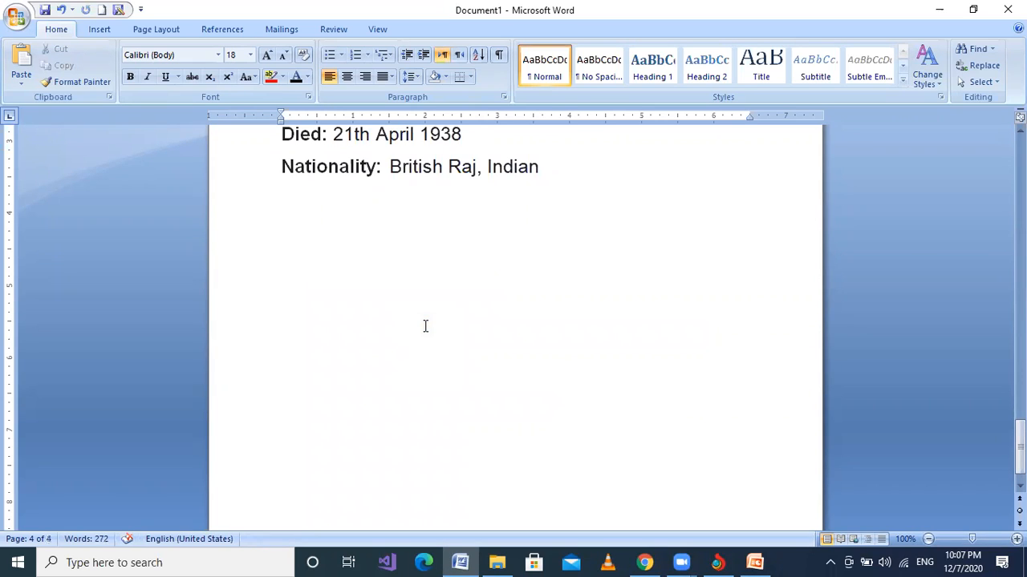
# Add blank lines down to the top of the fifth page and paste the cut Born to Nationality lines there.
pyautogui.press('Return')
pyautogui.press('Return')
pyautogui.press('Return')
pyautogui.press('Return')
pyautogui.press('Return')
pyautogui.press('Return')
pyautogui.press('Return')
pyautogui.press('Return')
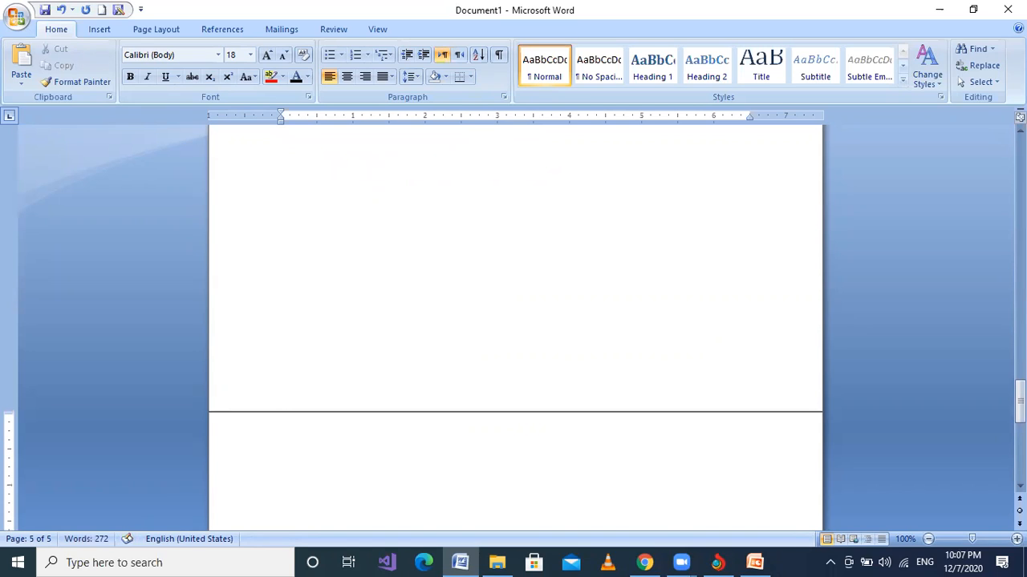
pyautogui.press('Return')
pyautogui.press('Return')
pyautogui.press('Return')
pyautogui.press('Return')
pyautogui.press('Return')
pyautogui.press('Return')
pyautogui.press('Return')
pyautogui.press('Return')
pyautogui.press('Return')
pyautogui.press('BackSpace')
pyautogui.press('BackSpace')
pyautogui.press('BackSpace')
pyautogui.press('BackSpace')
pyautogui.press('BackSpace')
pyautogui.press('BackSpace')
pyautogui.press('BackSpace')
pyautogui.press('BackSpace')
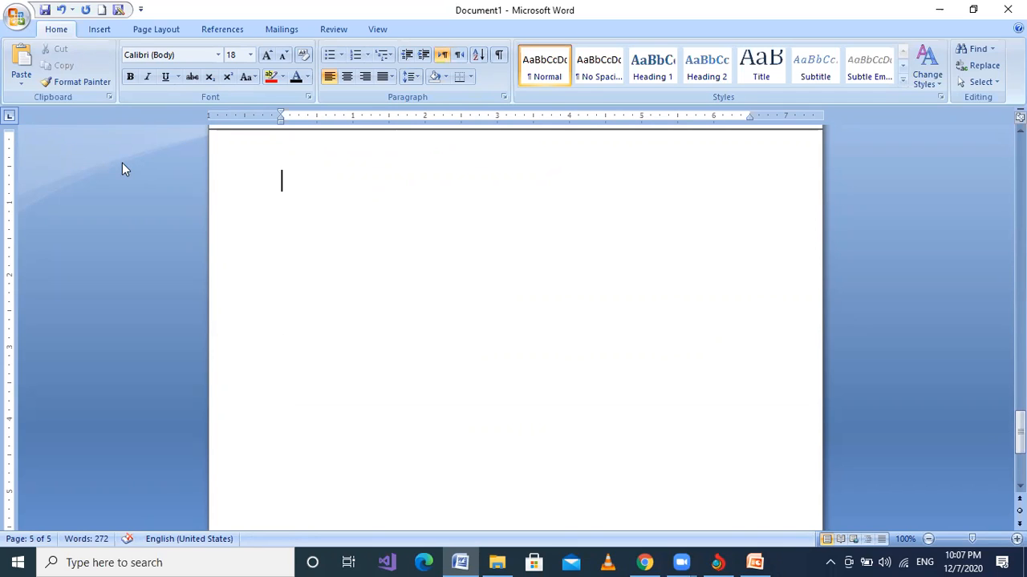
pyautogui.rightClick(301, 177)
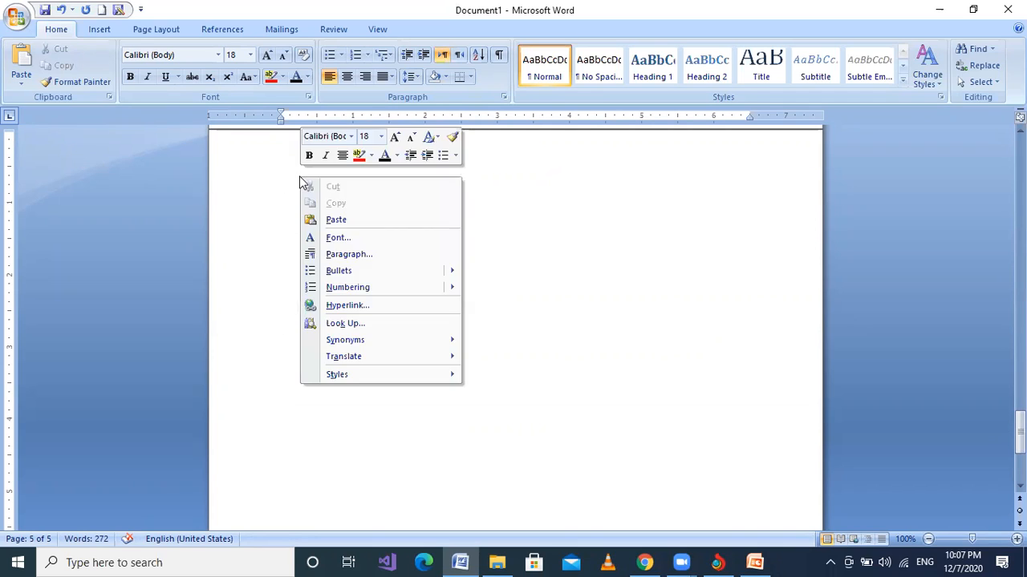
pyautogui.click(323, 220)
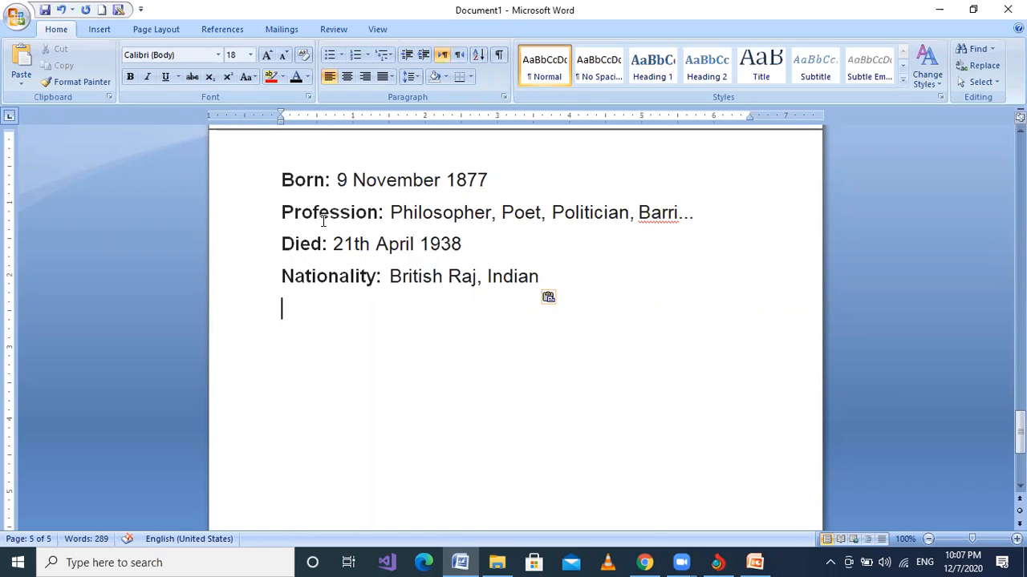
# Move the Born to Nationality lines from the fifth page to the top of the sixth page by cutting and pasting.
pyautogui.moveTo(545, 272); pyautogui.dragTo(213, 155)
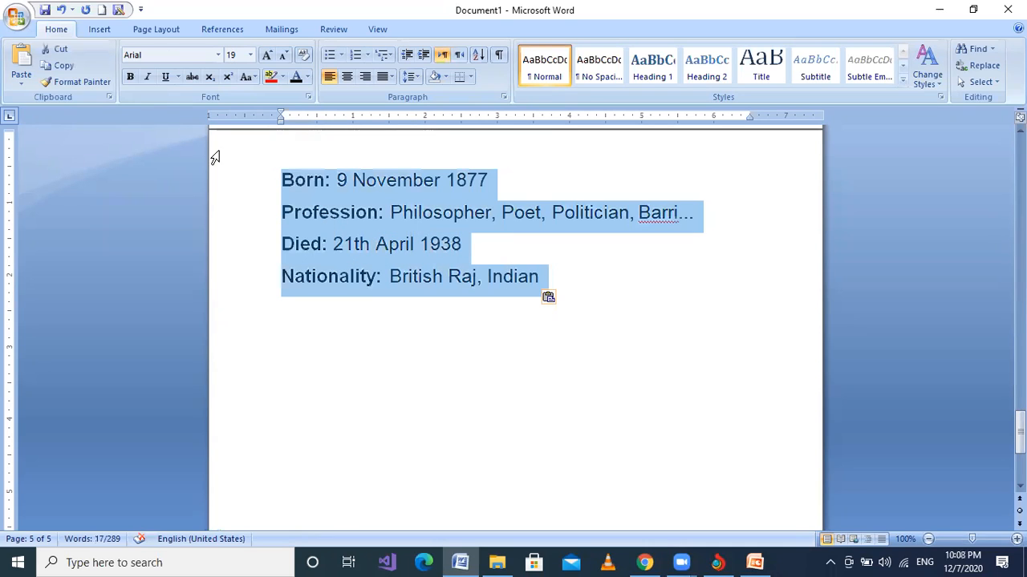
pyautogui.click(65, 52)
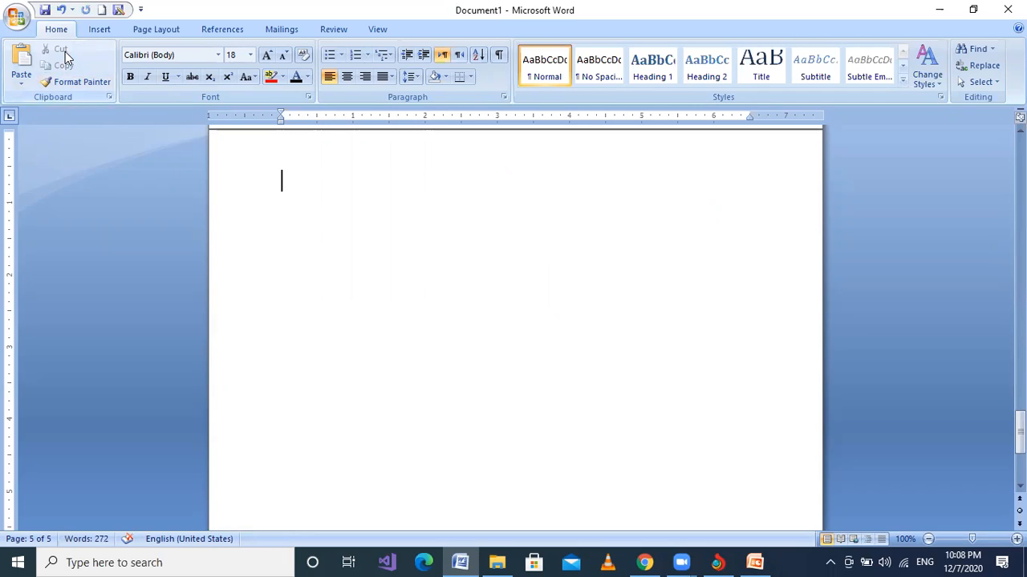
pyautogui.press('Return')
pyautogui.press('Return')
pyautogui.press('Return')
pyautogui.press('Return')
pyautogui.press('Return')
pyautogui.press('Return')
pyautogui.press('Return')
pyautogui.press('Return')
pyautogui.press('Return')
pyautogui.press('Return')
pyautogui.press('Return')
pyautogui.press('Return')
pyautogui.press('Return')
pyautogui.press('Return')
pyautogui.press('Return')
pyautogui.press('Return')
pyautogui.press('Return')
pyautogui.press('Return')
pyautogui.press('Return')
pyautogui.press('BackSpace')
pyautogui.press('BackSpace')
pyautogui.press('BackSpace')
pyautogui.press('BackSpace')
pyautogui.press('BackSpace')
pyautogui.press('BackSpace')
pyautogui.press('BackSpace')
pyautogui.press('BackSpace')
pyautogui.press('BackSpace')
pyautogui.press('BackSpace')
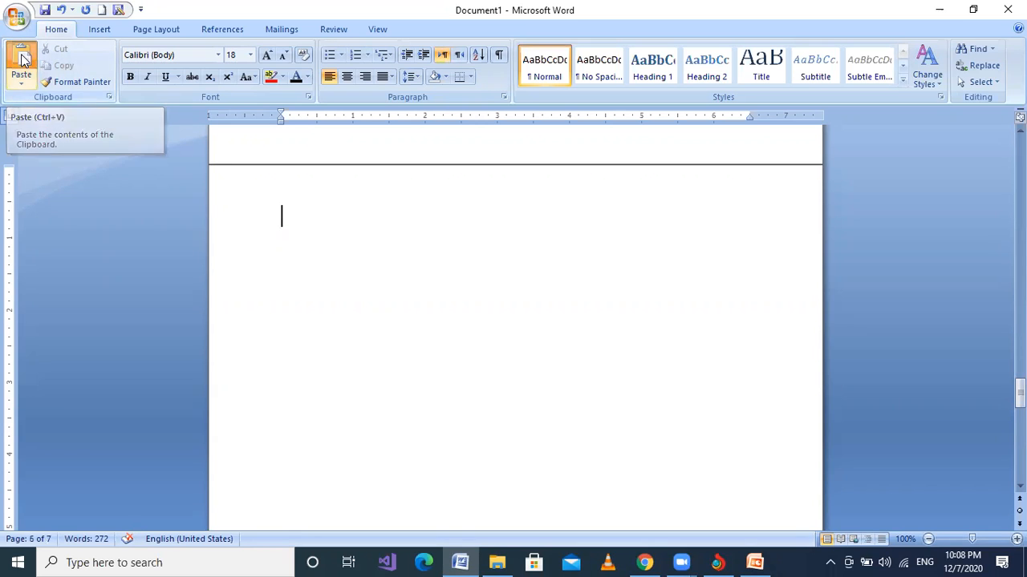
pyautogui.click(21, 58)
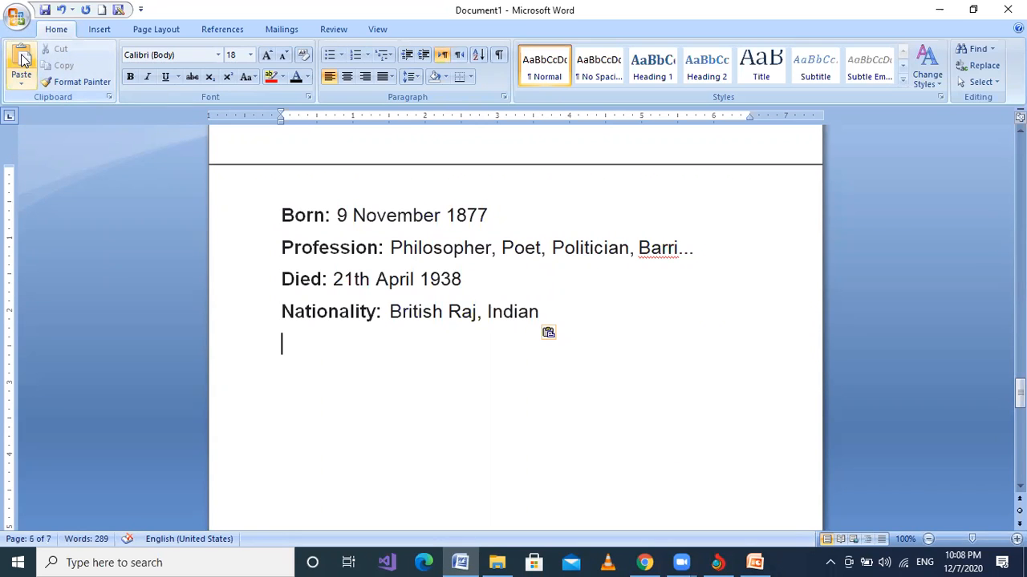
# Select the four pasted lines on the sixth page, from Nationality up to Born, and delete them.
pyautogui.hotkey('shift', 'Up')
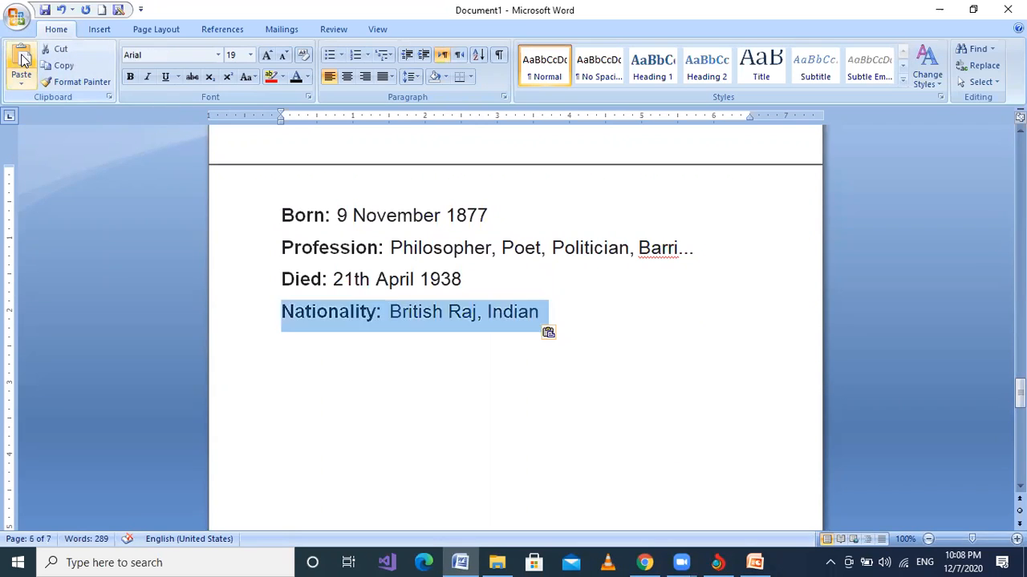
pyautogui.hotkey('shift', 'Up')
pyautogui.hotkey('shift', 'Up')
pyautogui.hotkey('shift', 'Up')
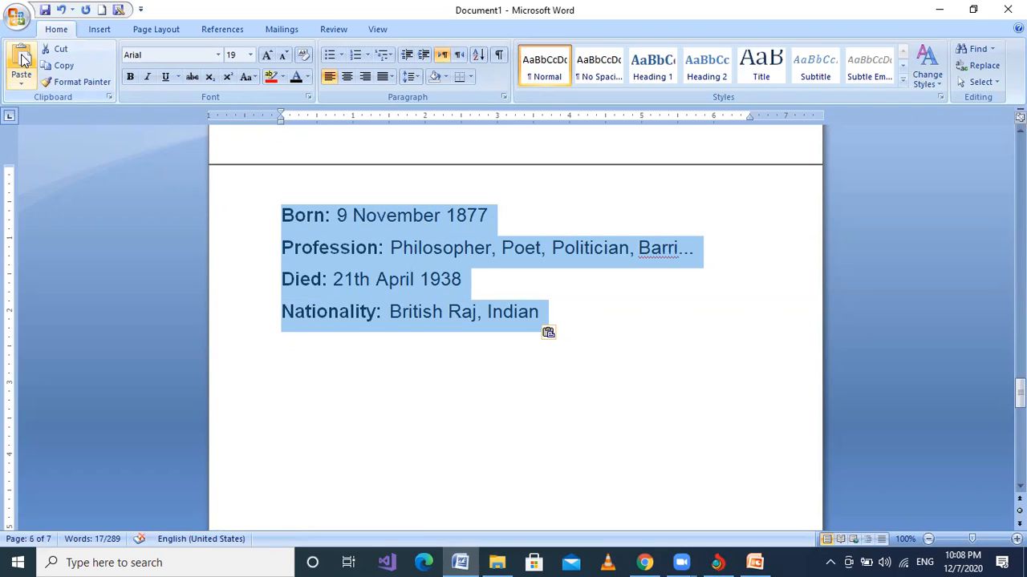
pyautogui.press('Delete')
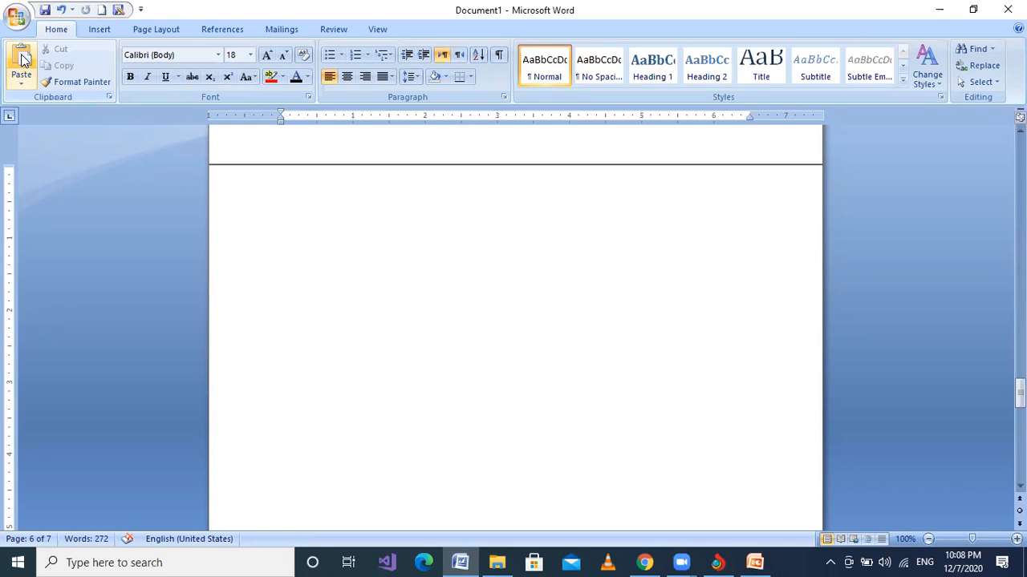
# Add blank lines down to the seventh page and paste the Born to Nationality lines there.
pyautogui.press('Return')
pyautogui.press('Return')
pyautogui.press('Return')
pyautogui.press('Return')
pyautogui.press('Return')
pyautogui.press('Return')
pyautogui.press('Return')
pyautogui.press('Return')
pyautogui.press('Return')
pyautogui.press('Return')
pyautogui.press('Return')
pyautogui.press('Return')
pyautogui.press('Return')
pyautogui.press('Return')
pyautogui.press('Return')
pyautogui.press('Return')
pyautogui.press('Return')
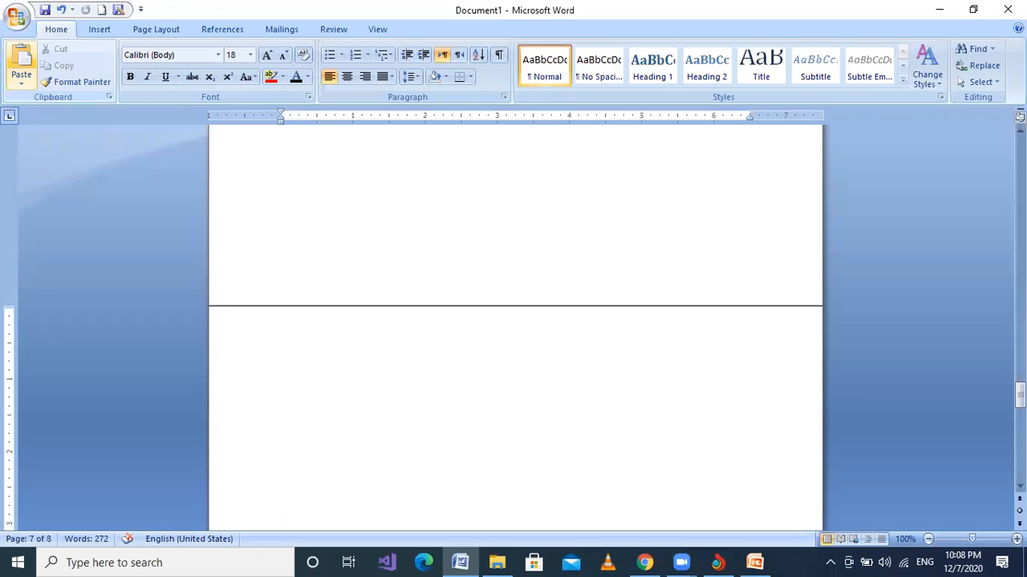
pyautogui.click(22, 58)
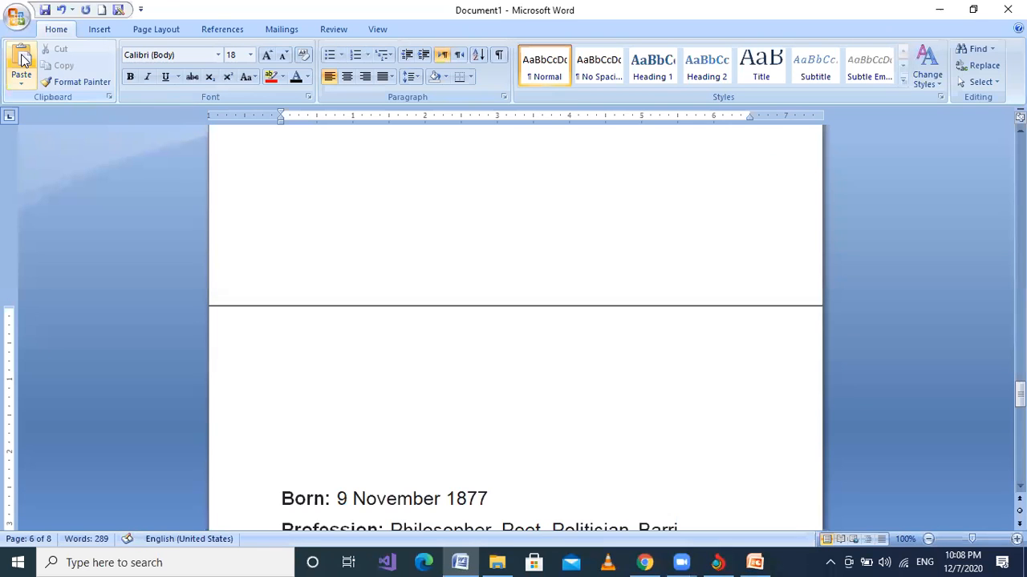